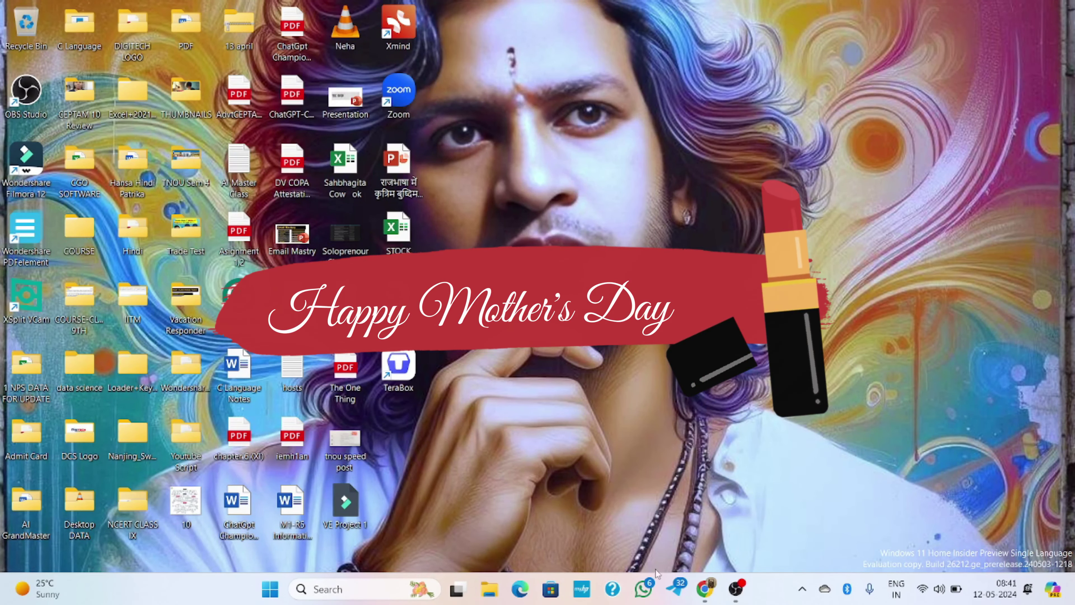
Open Chrome and go to bing.com/image/create.
{"action": "left_click", "coordinate": [706, 597]}
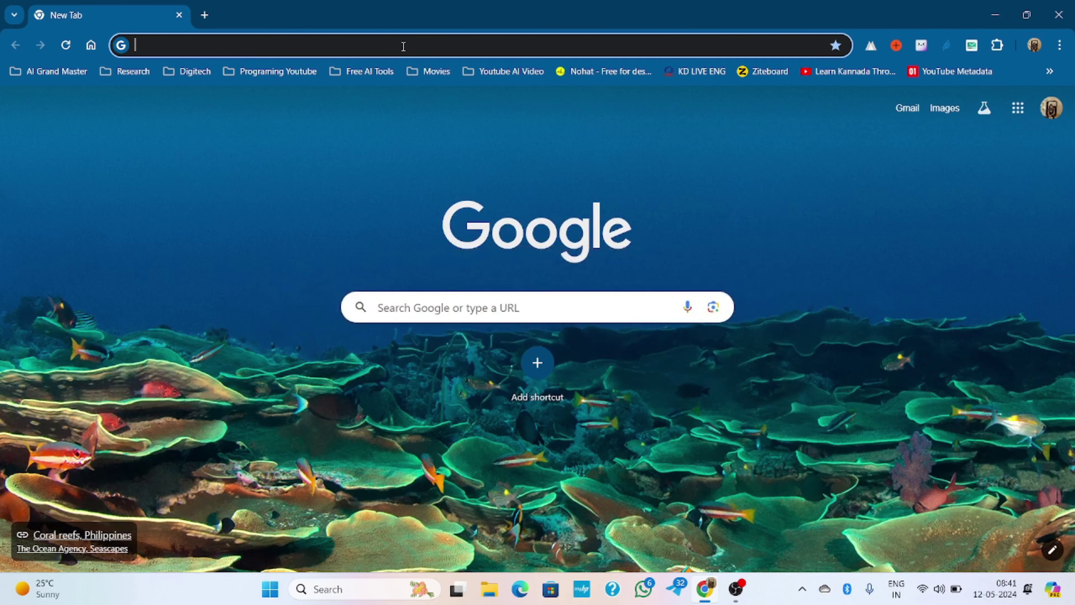
{"action": "type", "text": "bing.com/"}
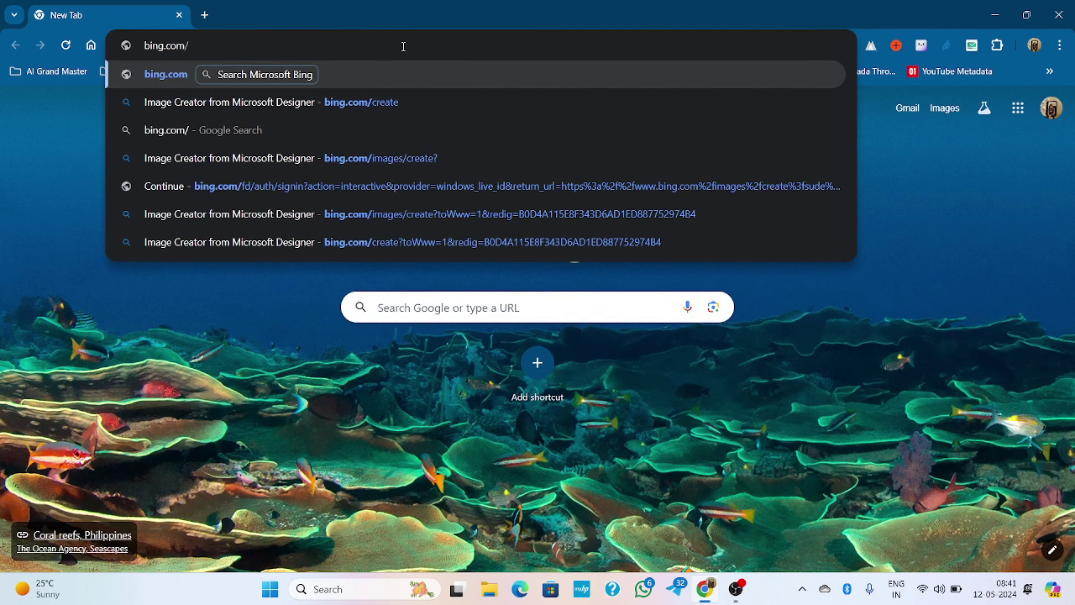
{"action": "type", "text": "image/create"}
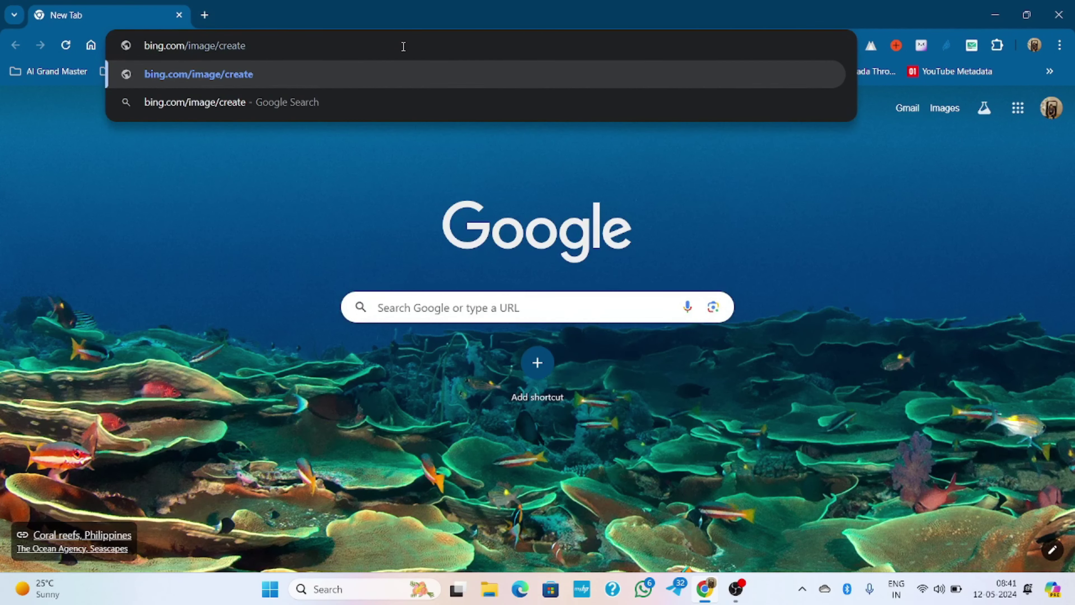
{"action": "key", "text": "Return"}
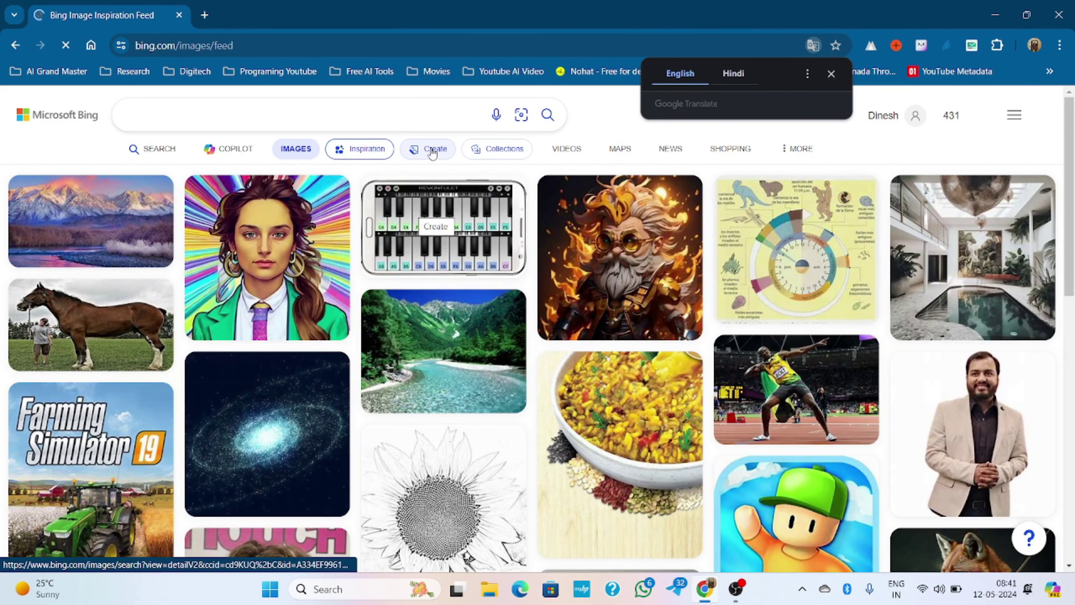
Write a realistic prompt of a 20-year-old boy in a 'Digitech' T-shirt crowning his mother, with a 4k background, and generate.
{"action": "left_click", "coordinate": [431, 151]}
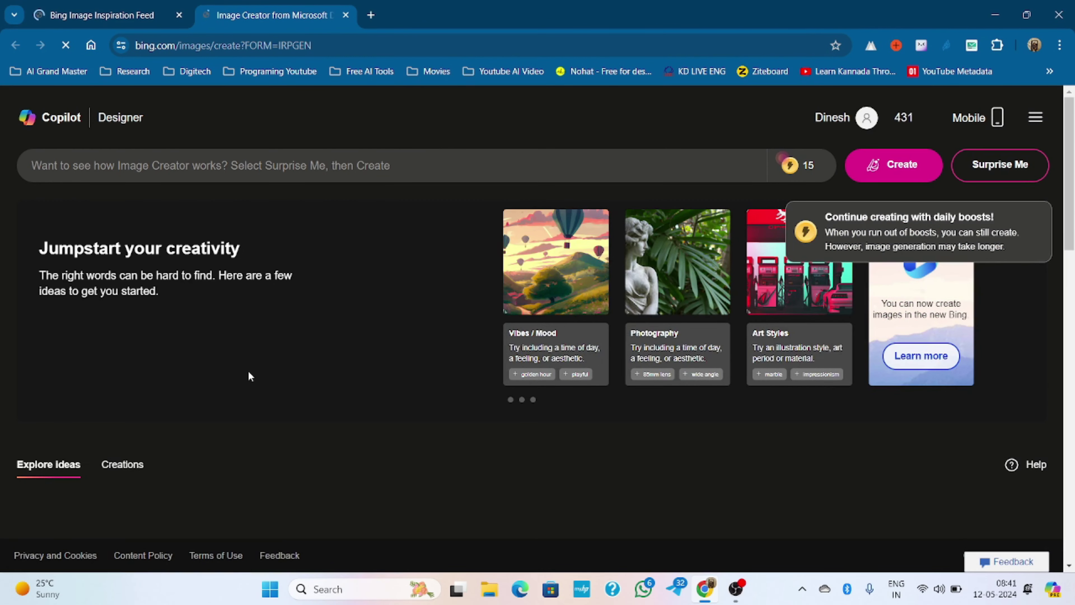
{"action": "left_click", "coordinate": [36, 166]}
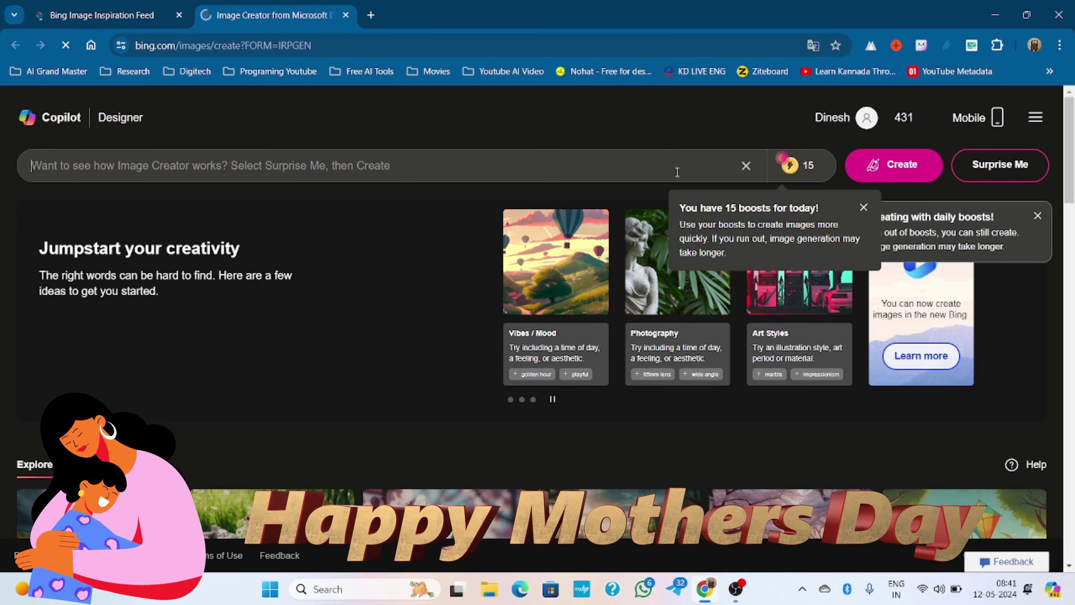
{"action": "left_click", "coordinate": [597, 161]}
{"action": "type", "text": "create a realistc"}
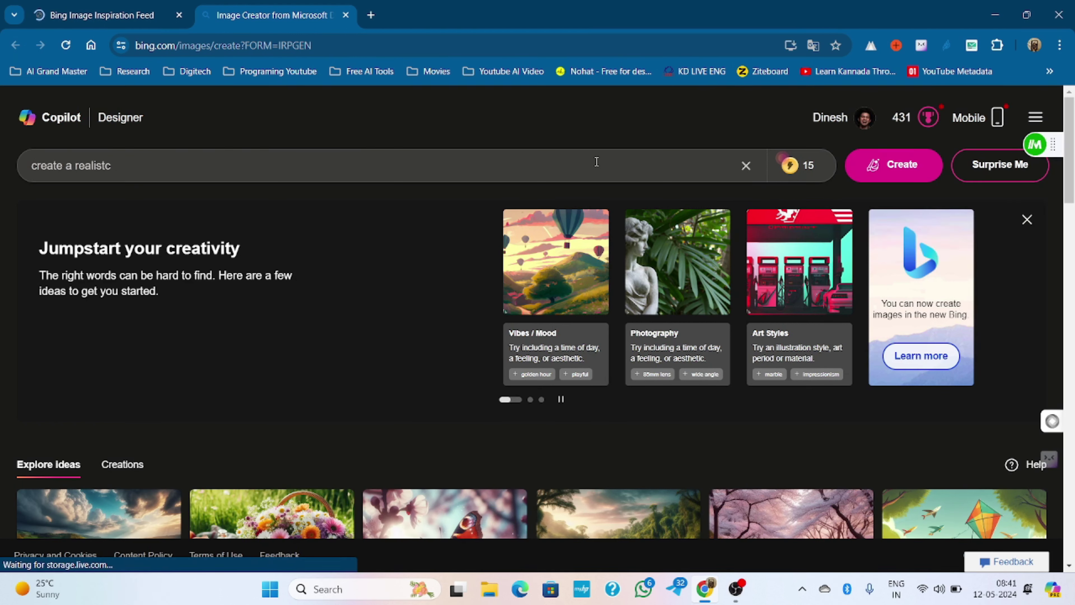
{"action": "key", "text": "BackSpace"}
{"action": "type", "text": "ic picture of a"}
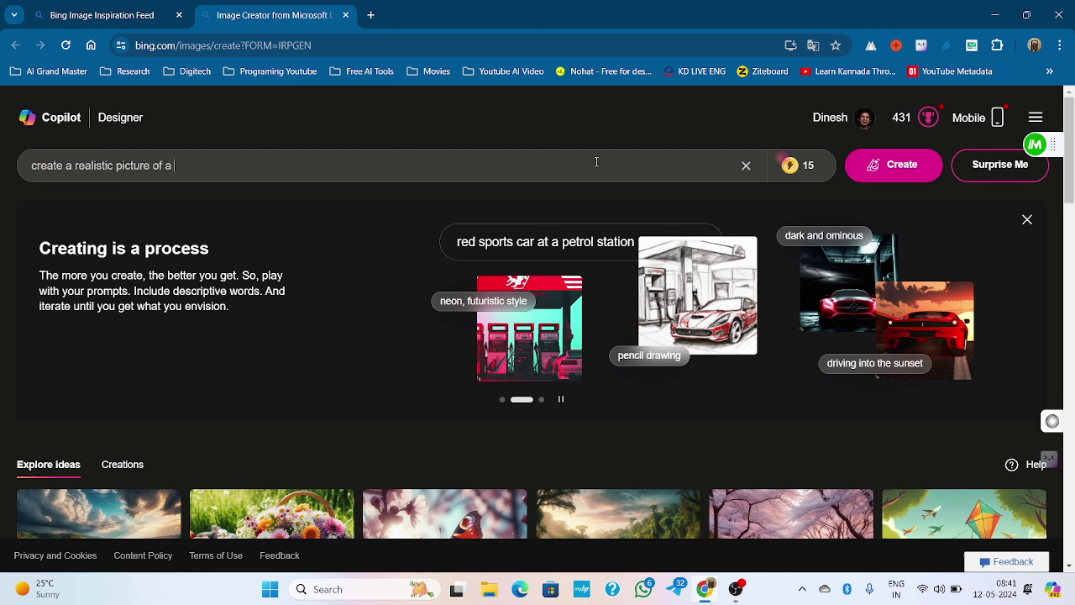
{"action": "type", "text": "20 year old boy pu"}
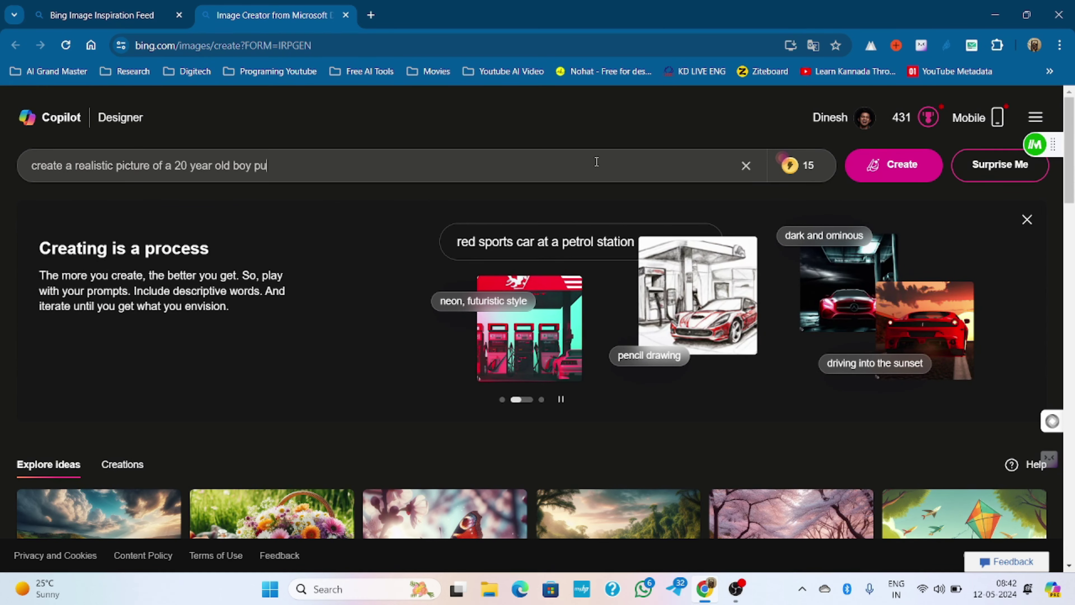
{"action": "type", "text": "tting "}
{"action": "type", "text": "a queen "}
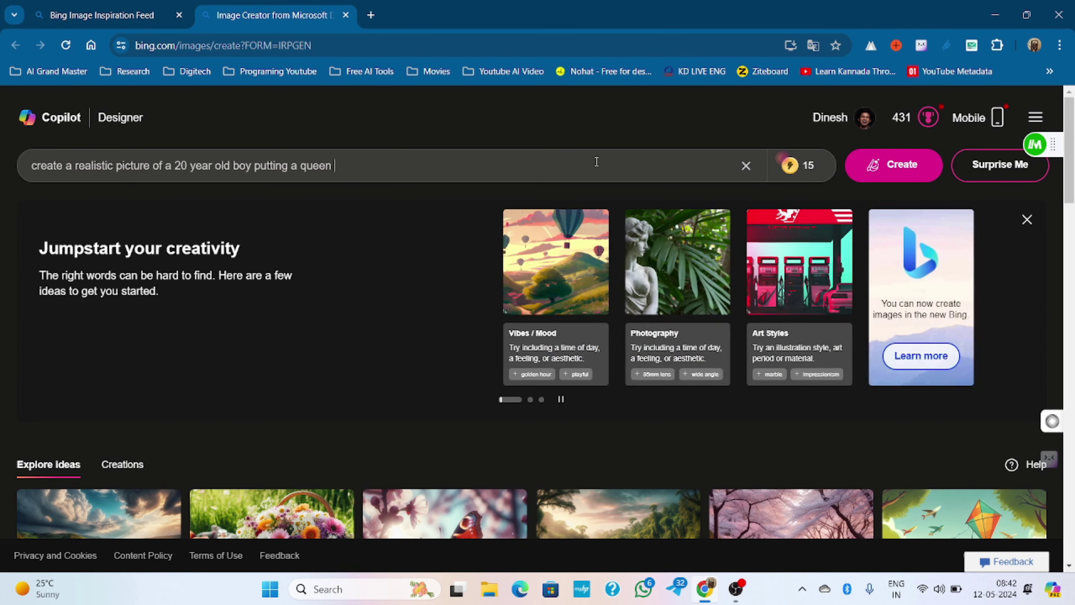
{"action": "type", "text": "crown "}
{"action": "type", "text": "on the head of her mother, the mo"}
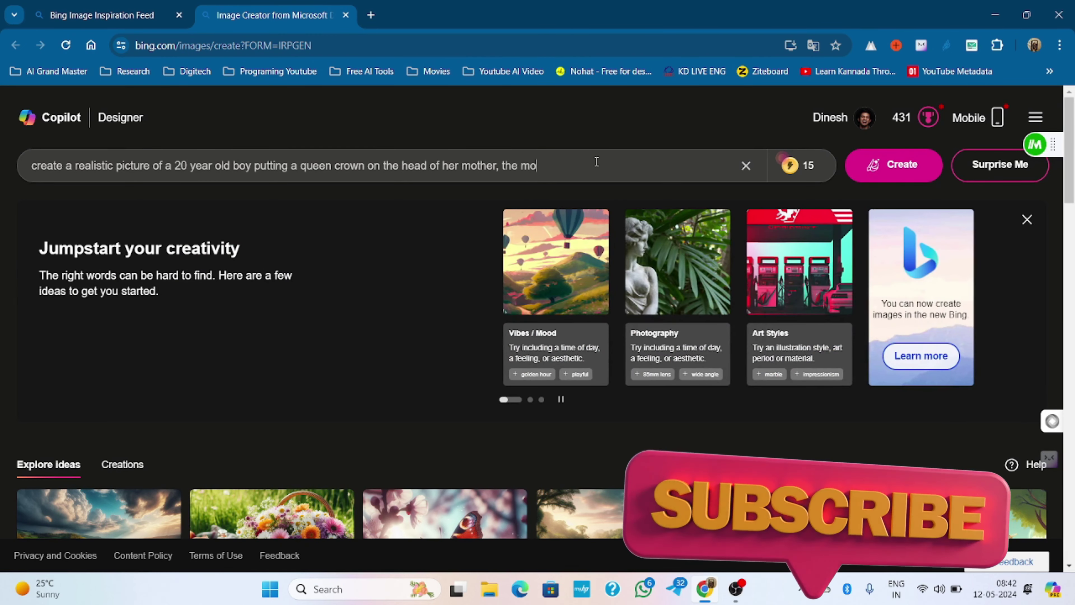
{"action": "type", "text": "ther wears a beau"}
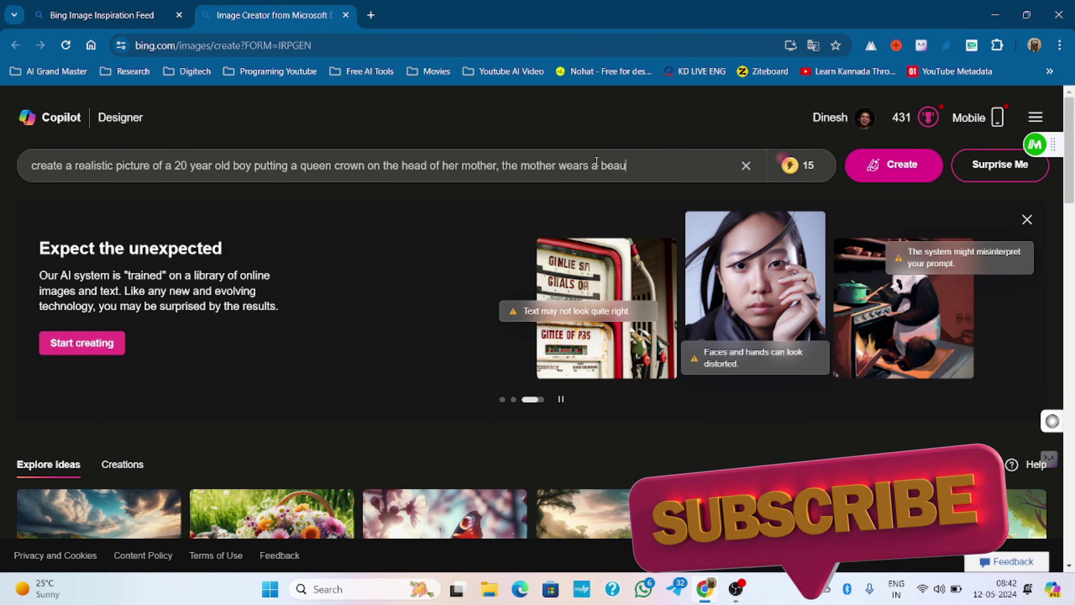
{"action": "type", "text": "tiful saree"}
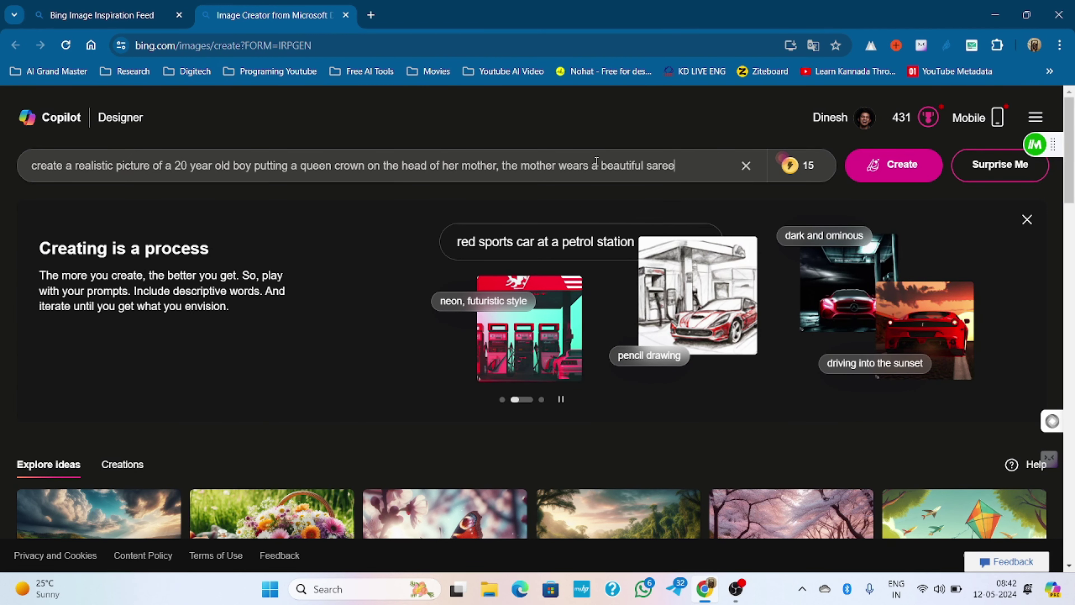
{"action": "type", "text": "e boy"}
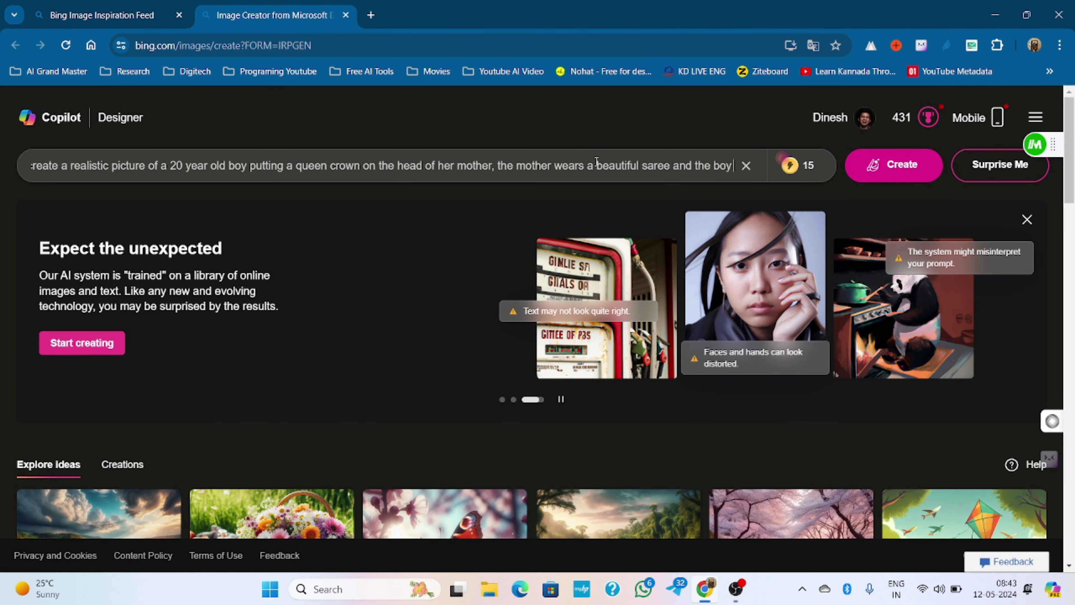
{"action": "type", "text": " wearing a"}
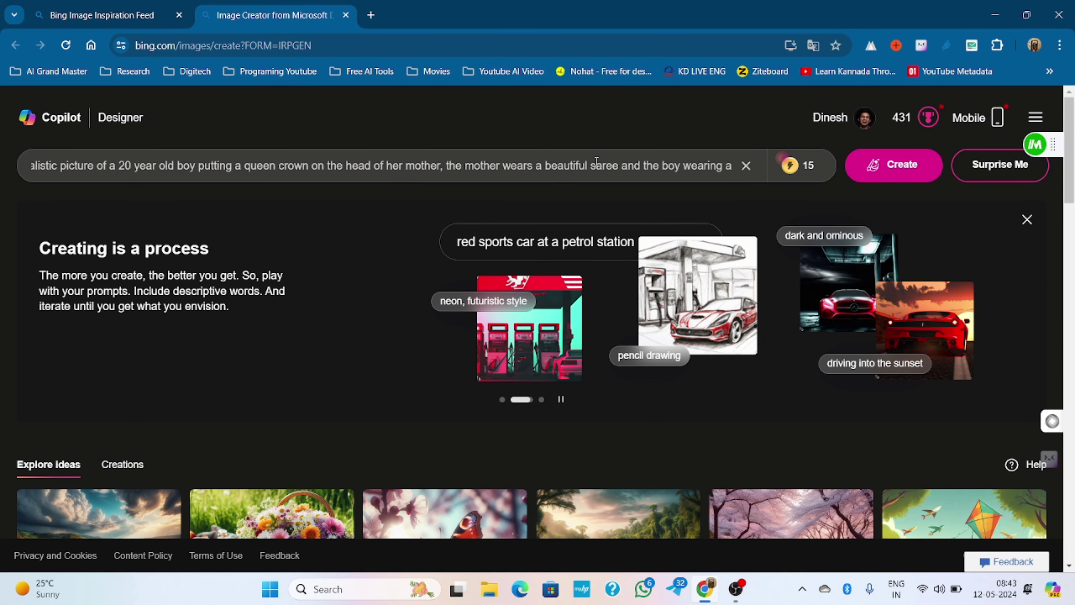
{"action": "type", "text": " white color t-shirt name"}
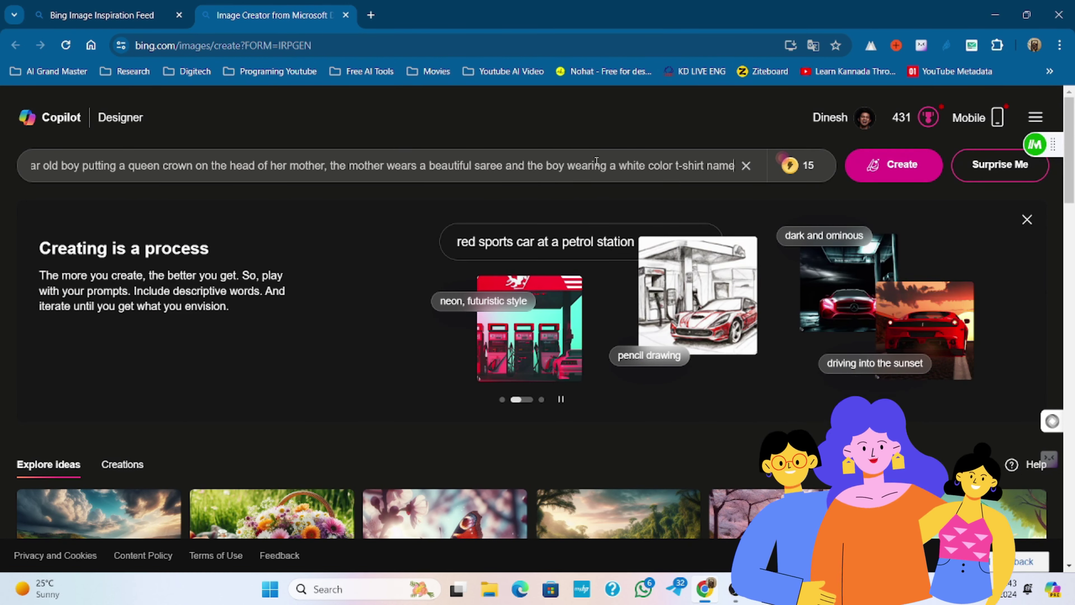
{"action": "key", "text": "BackSpace"}
{"action": "key", "text": "BackSpace"}
{"action": "key", "text": "BackSpace"}
{"action": "type", "text": "with name \""}
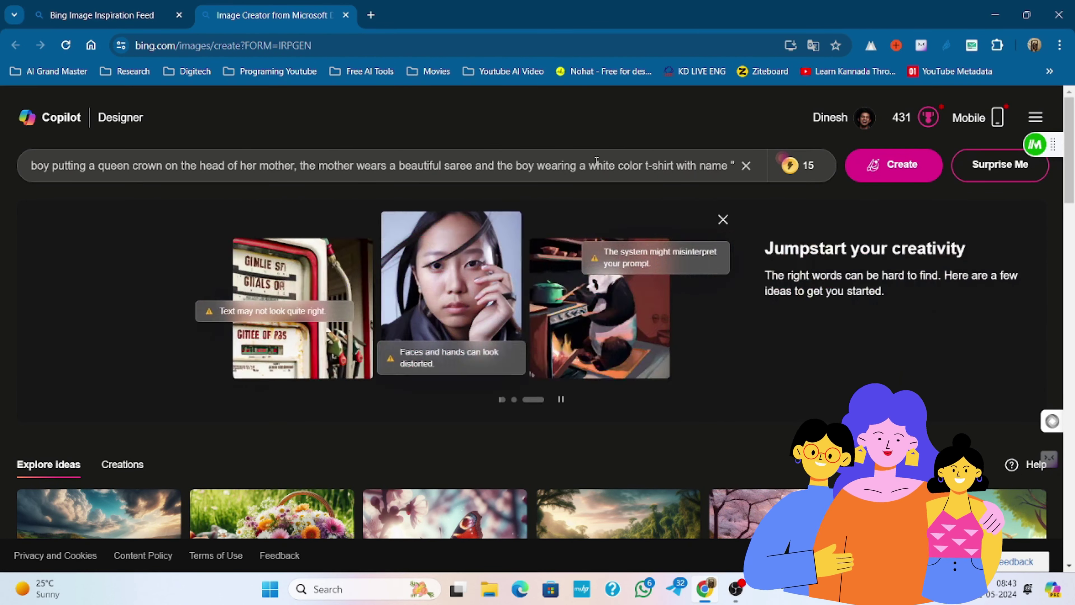
{"action": "type", "text": "Digitech\" "}
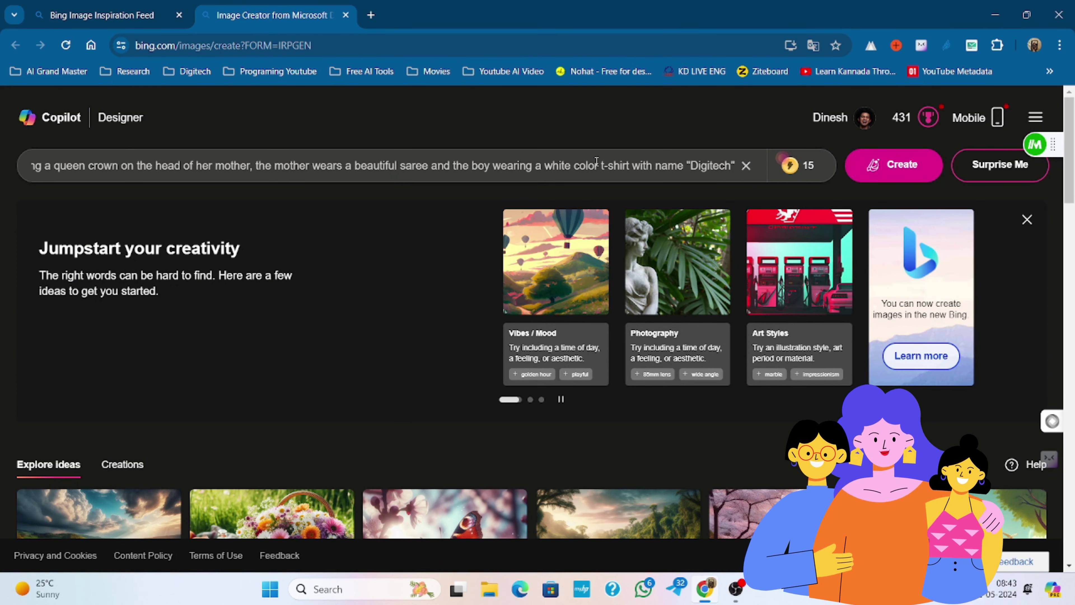
{"action": "type", "text": ","}
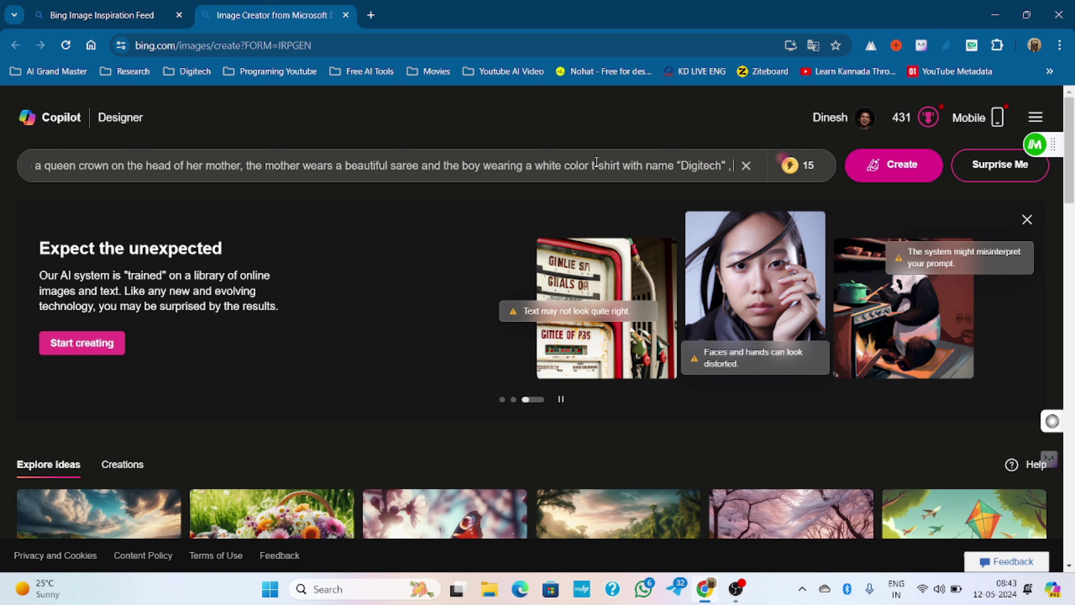
{"action": "type", "text": " no spelling miskate wr"}
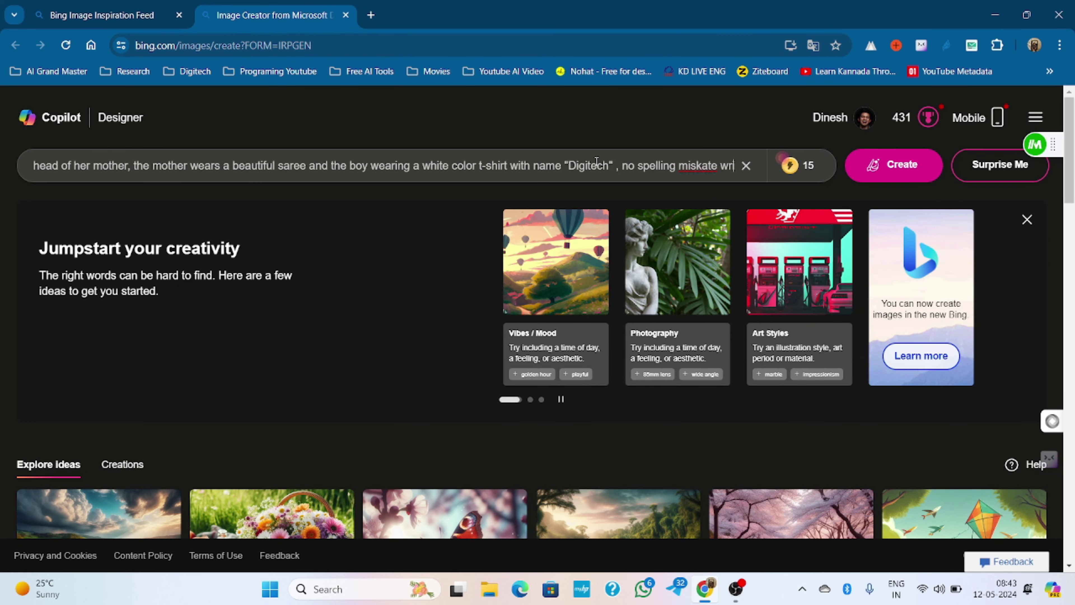
{"action": "type", "text": "ite correct spelling,"}
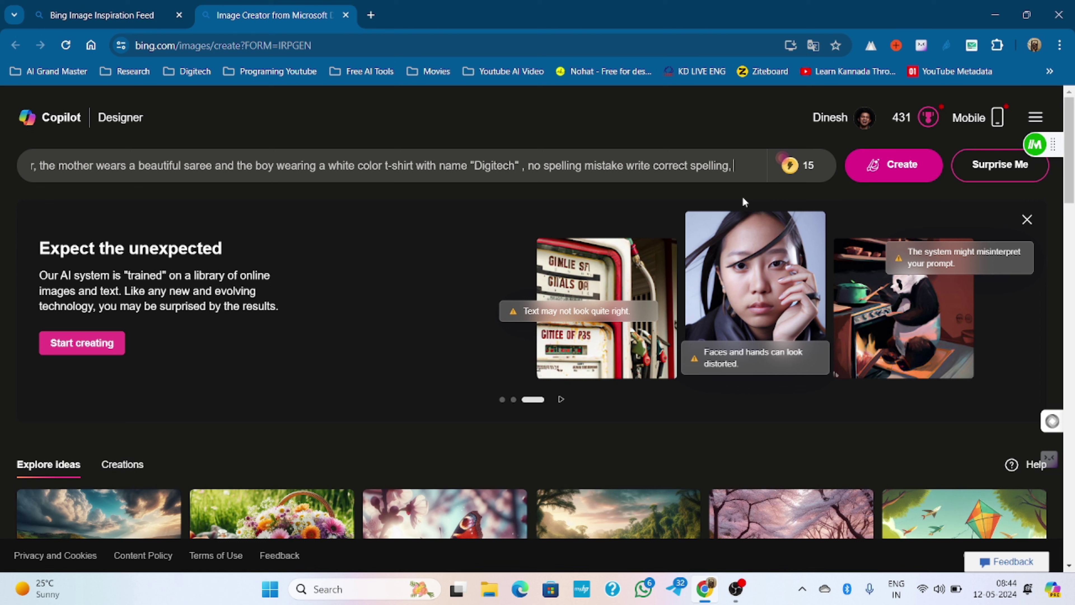
{"action": "type", "text": " background 4k realistic mother's day celebration deco"}
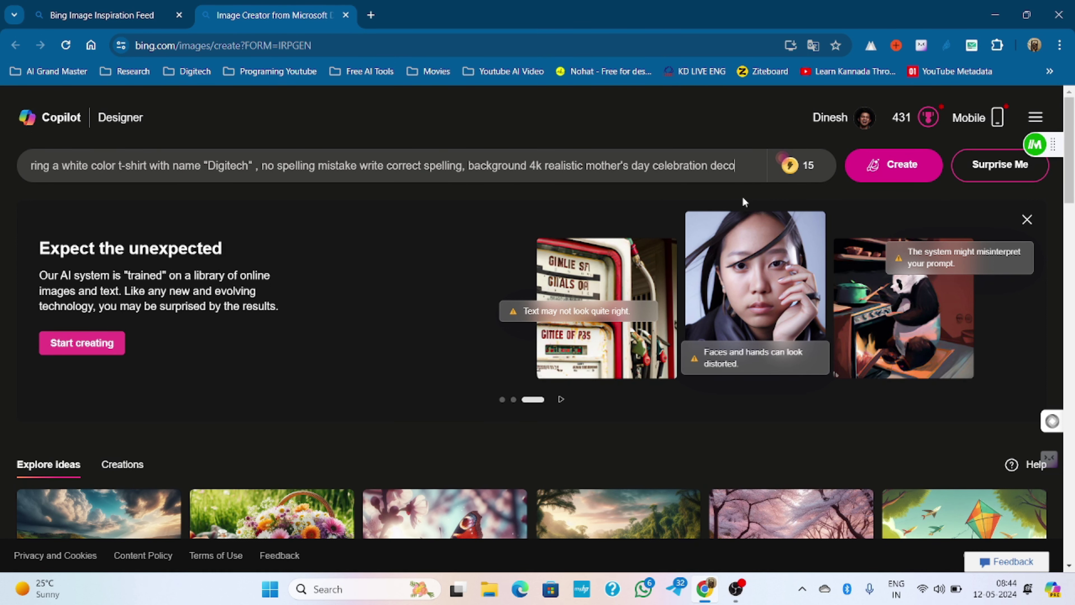
{"action": "type", "text": "ration and gather family members."}
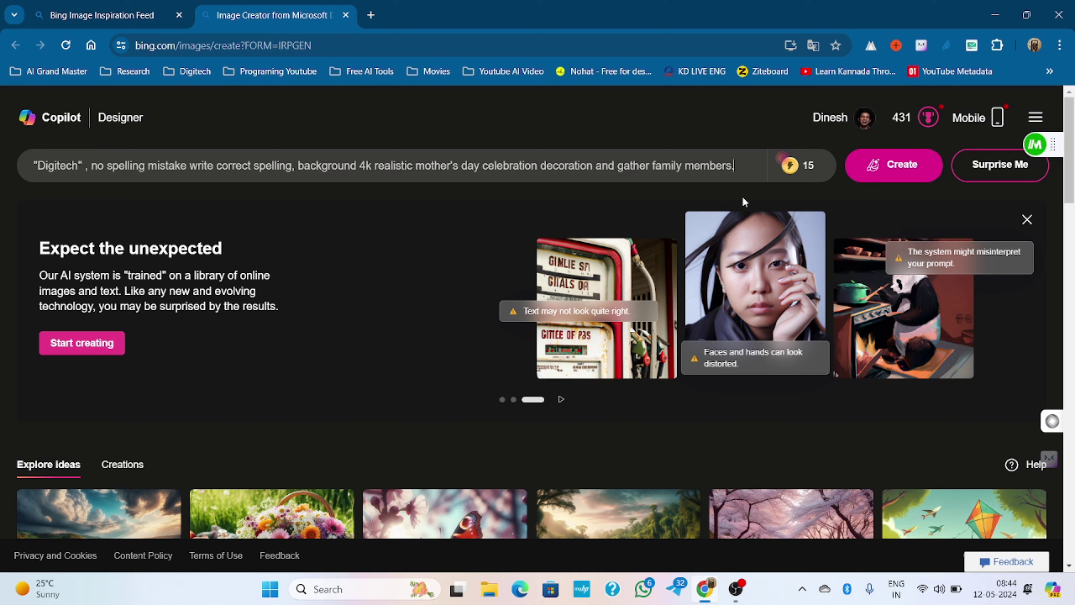
{"action": "left_click", "coordinate": [915, 168]}
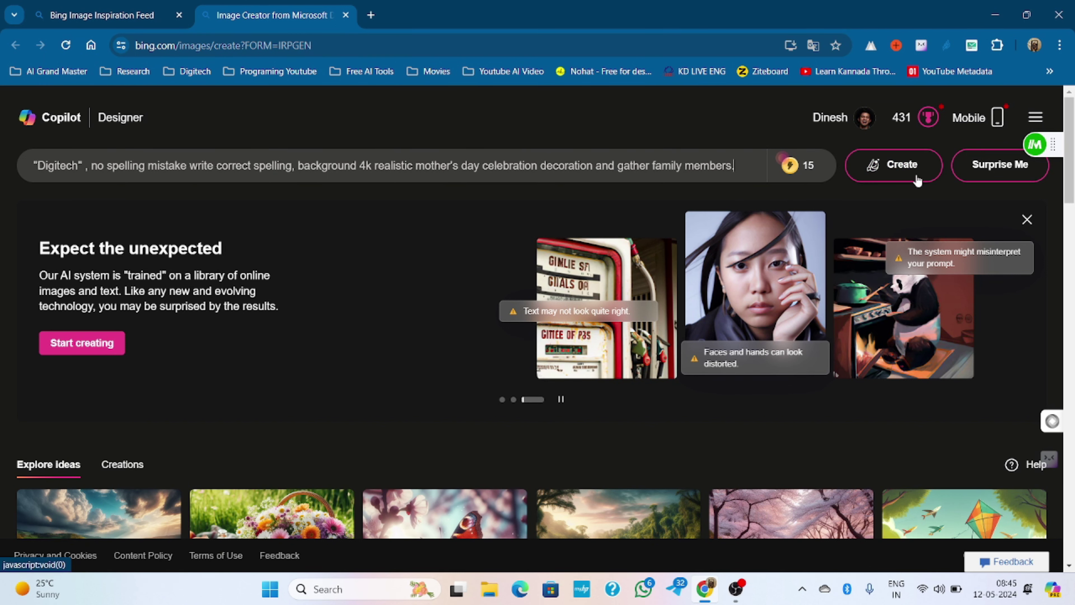
Generate the four crowning images and open the first one at 1024 × 1024.
{"action": "left_click", "coordinate": [893, 166]}
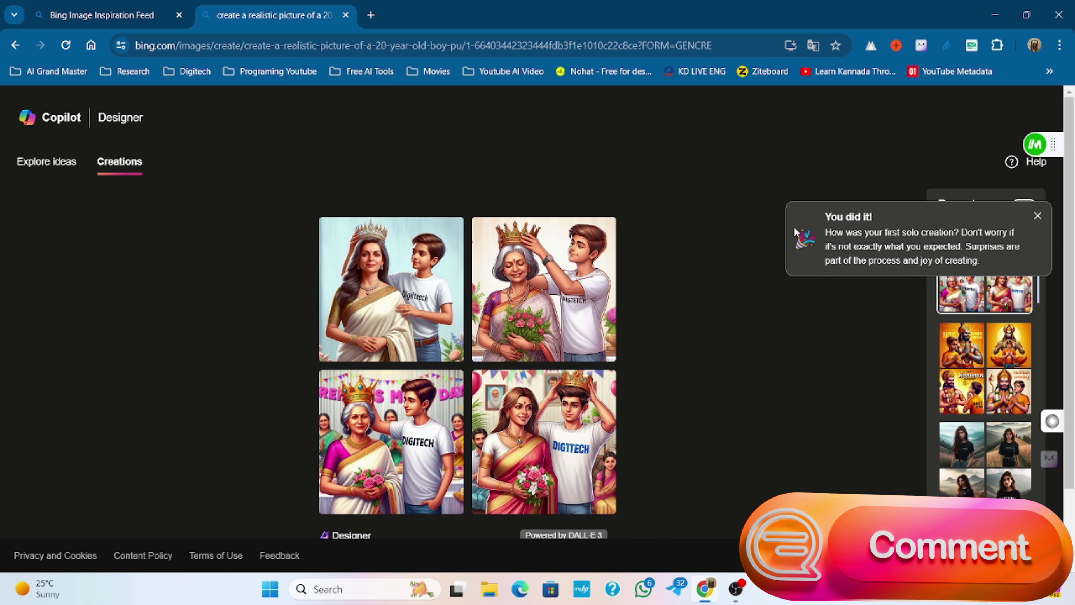
{"action": "left_click", "coordinate": [433, 285]}
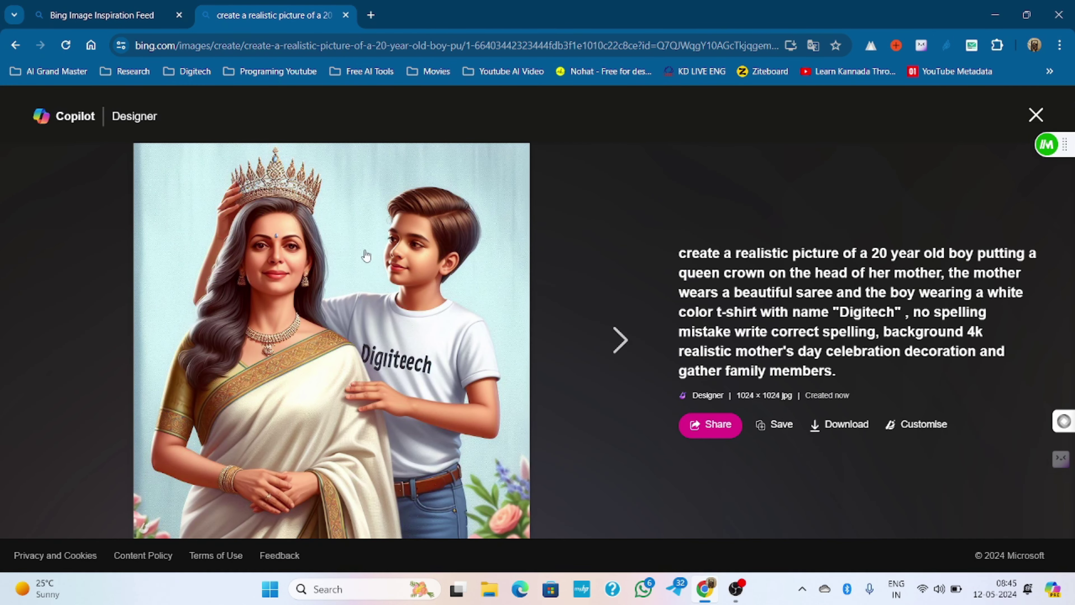
Download the elderly-mother and the pink-saree DIGITECH images while browsing the set.
{"action": "left_click", "coordinate": [614, 338]}
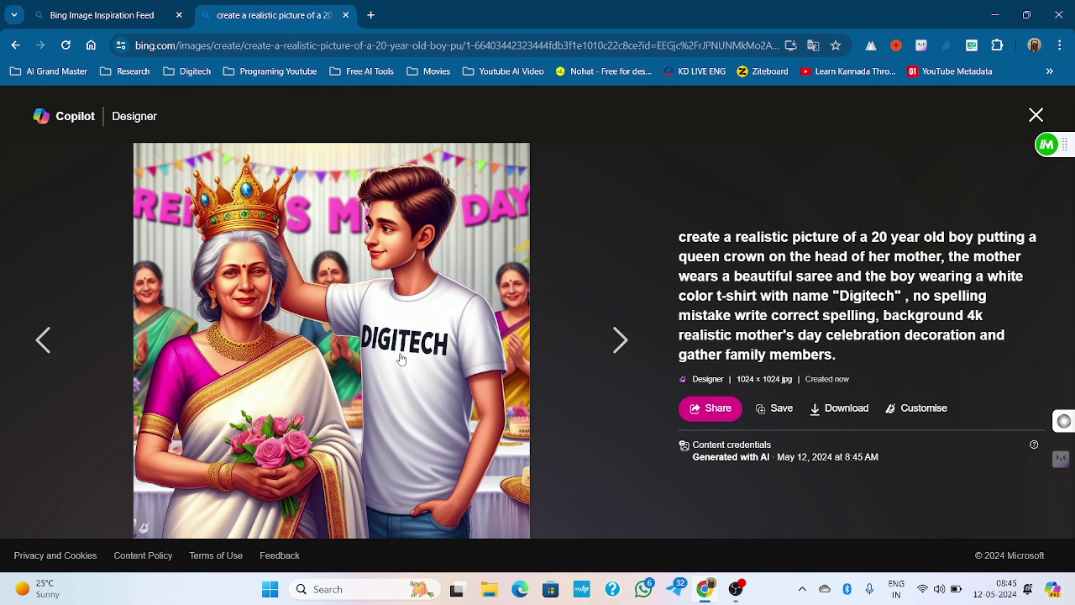
{"action": "left_click", "coordinate": [840, 408]}
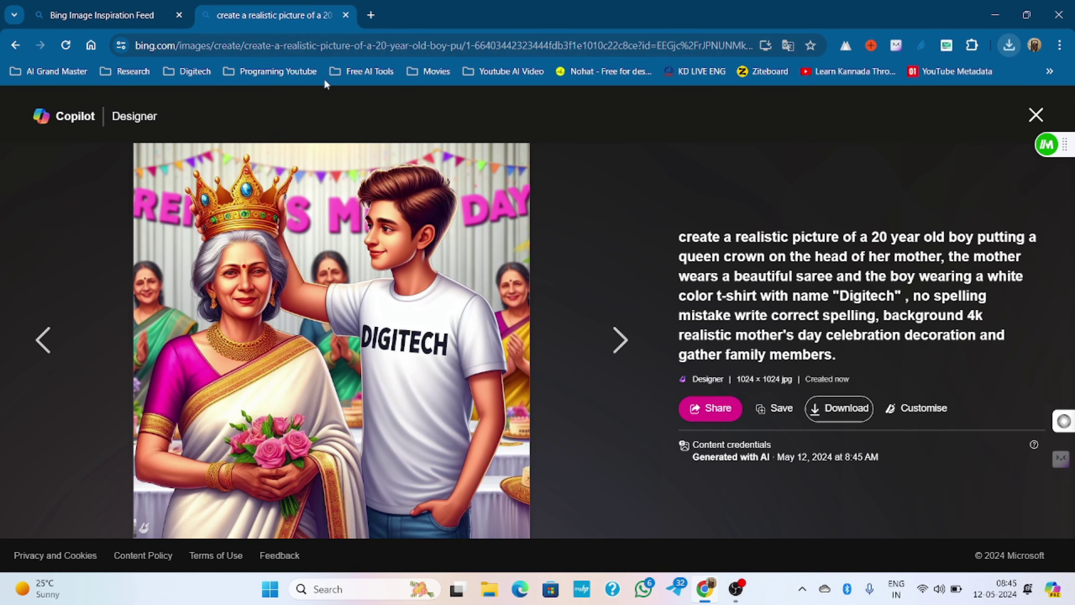
{"action": "left_click", "coordinate": [614, 341]}
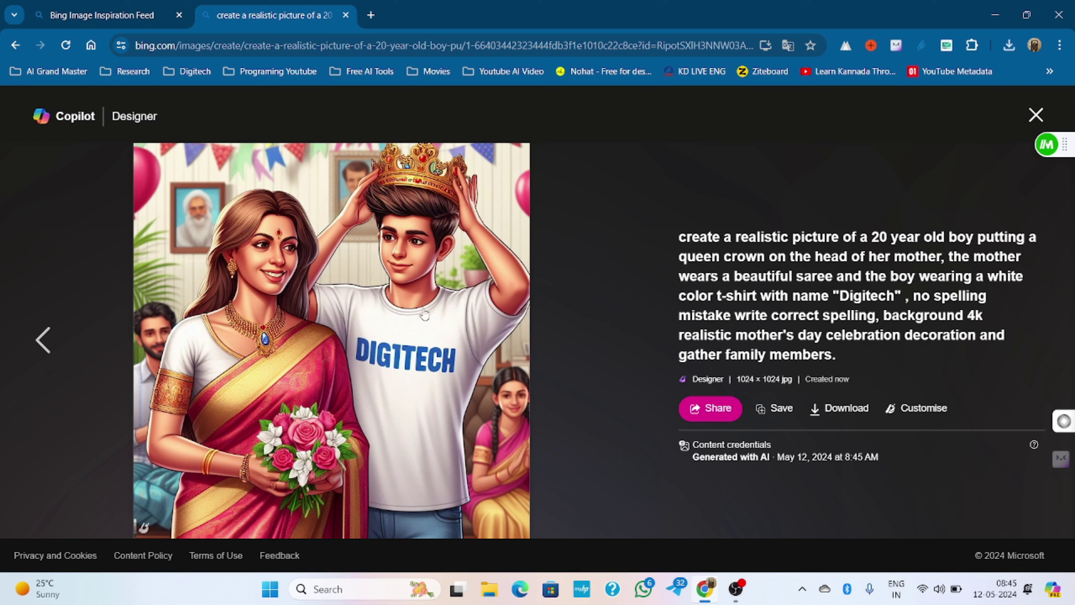
{"action": "left_click", "coordinate": [829, 409]}
Open faceswapper.ai in a new tab and scroll to the Face Swap Online tool.
{"action": "left_click", "coordinate": [371, 16]}
{"action": "type", "text": "faceswapper.ai"}
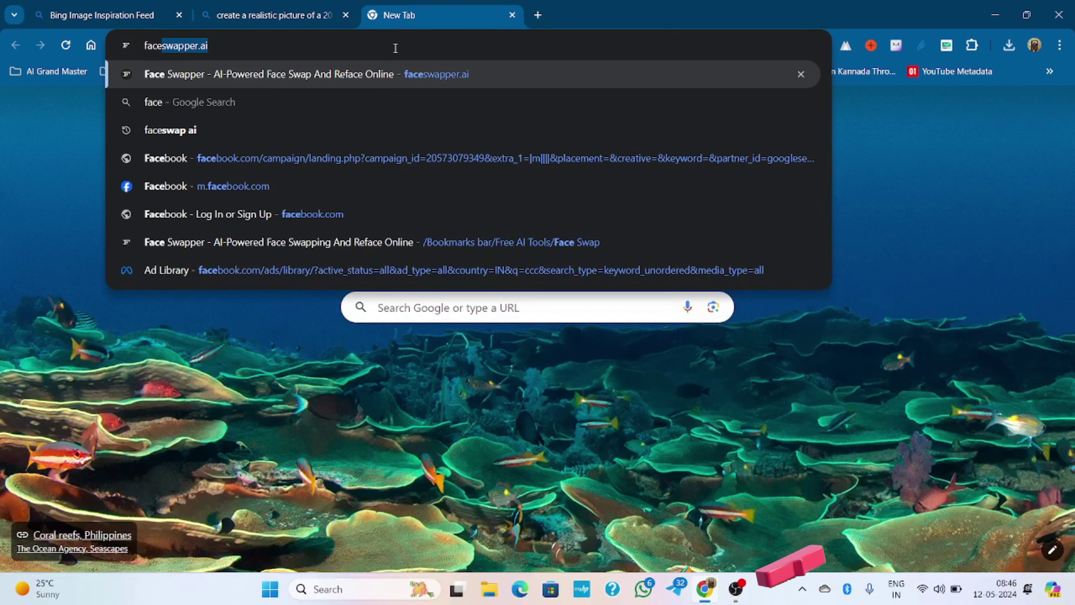
{"action": "key", "text": "Return"}
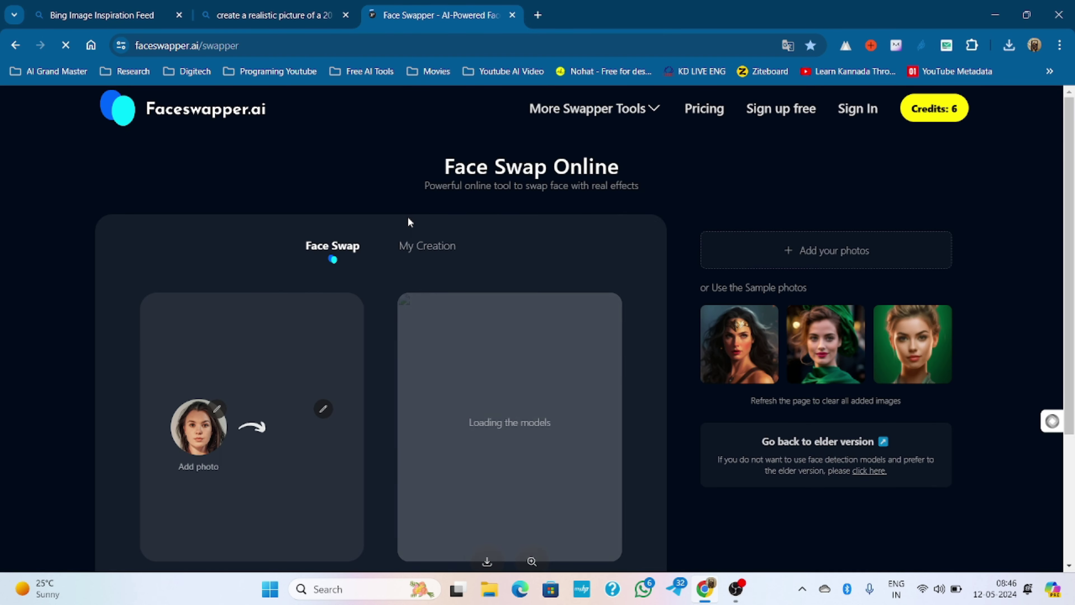
{"action": "scroll", "coordinate": [597, 476], "scroll_direction": "down", "scroll_amount": 2}
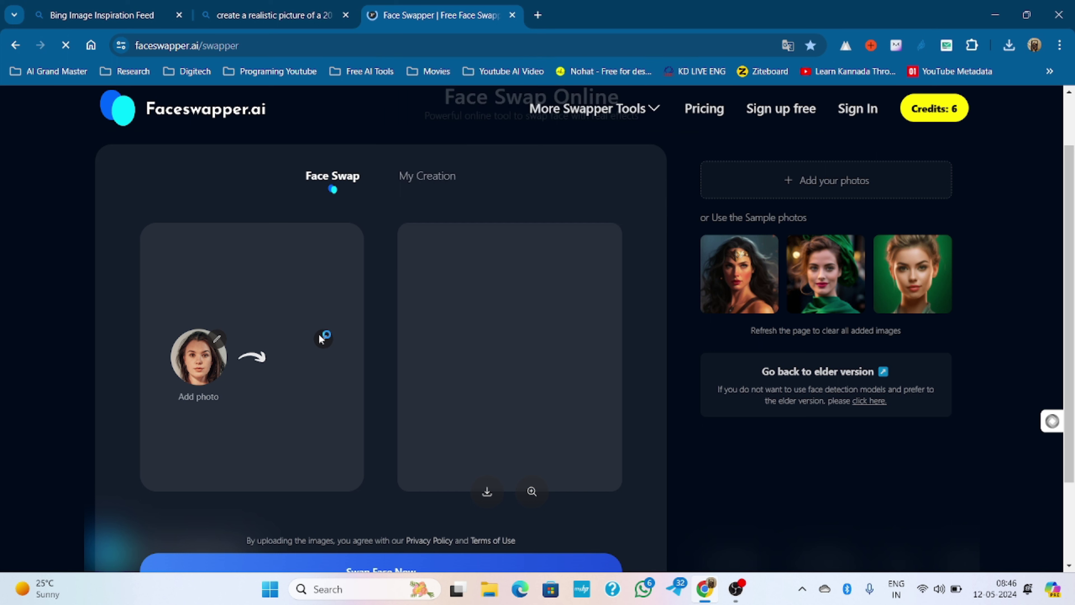
Load the second downloaded DIGITECH crown image from Downloads as the target photo.
{"action": "left_click", "coordinate": [322, 339]}
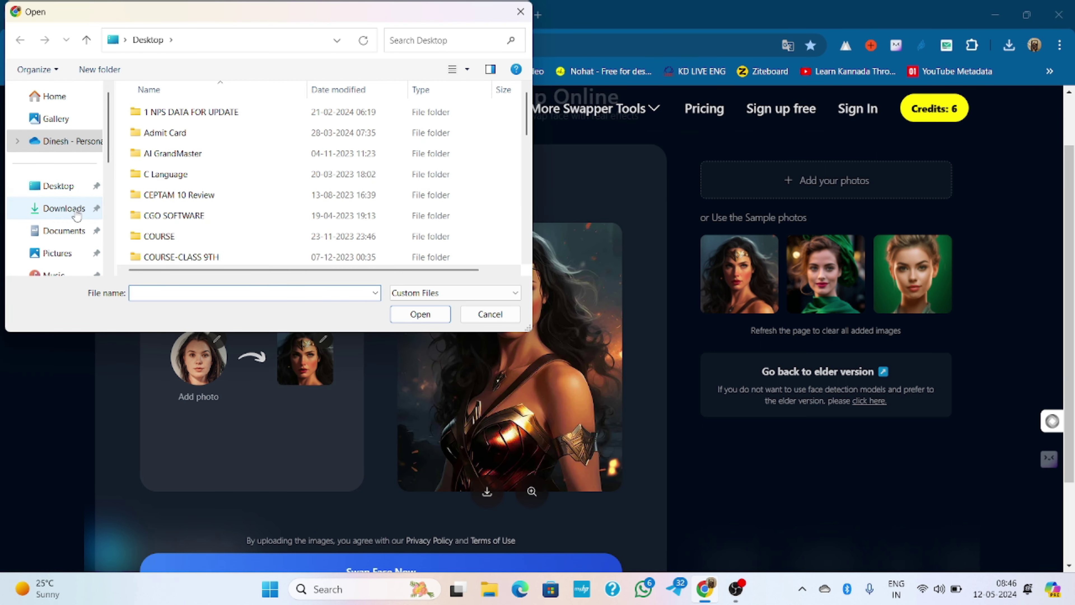
{"action": "left_click", "coordinate": [64, 208]}
{"action": "left_click_drag", "start_coordinate": [308, 19], "coordinate": [947, 175]}
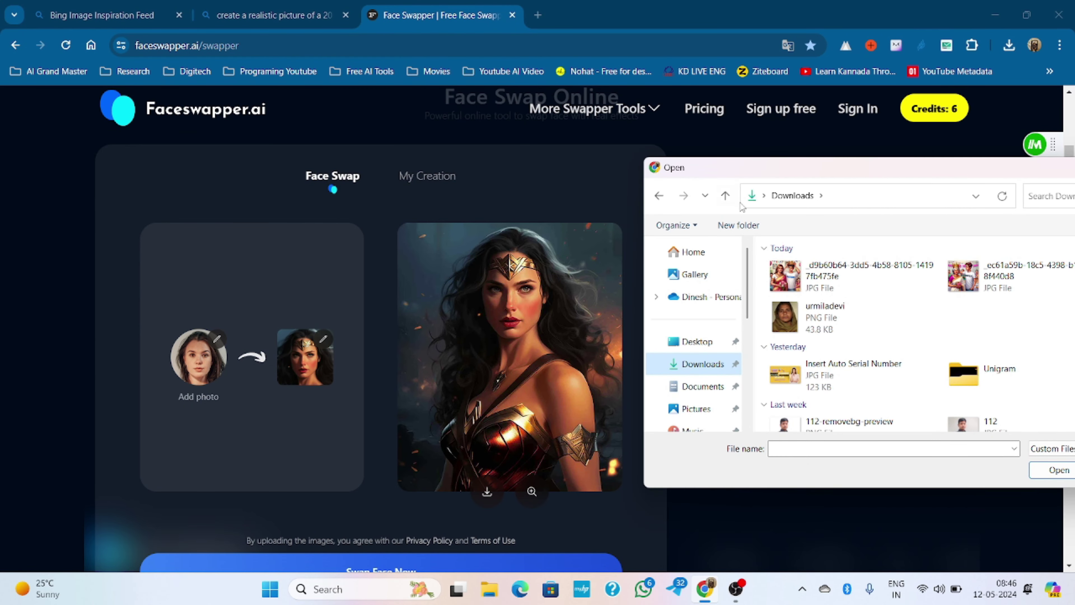
{"action": "left_click_drag", "start_coordinate": [782, 157], "coordinate": [425, 214]}
{"action": "left_click", "coordinate": [579, 208]}
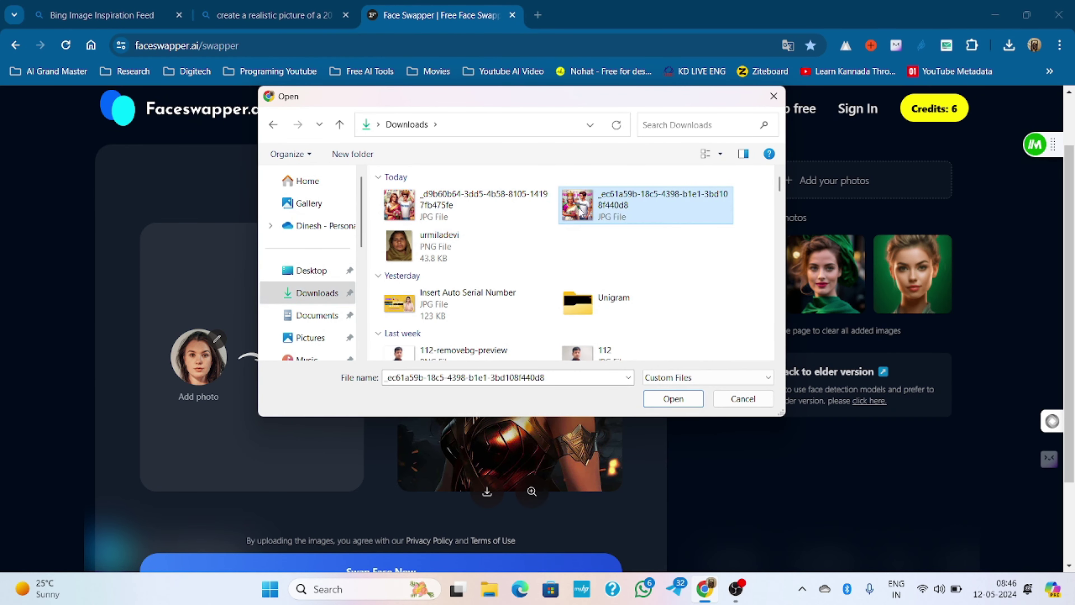
{"action": "double_click", "coordinate": [408, 198]}
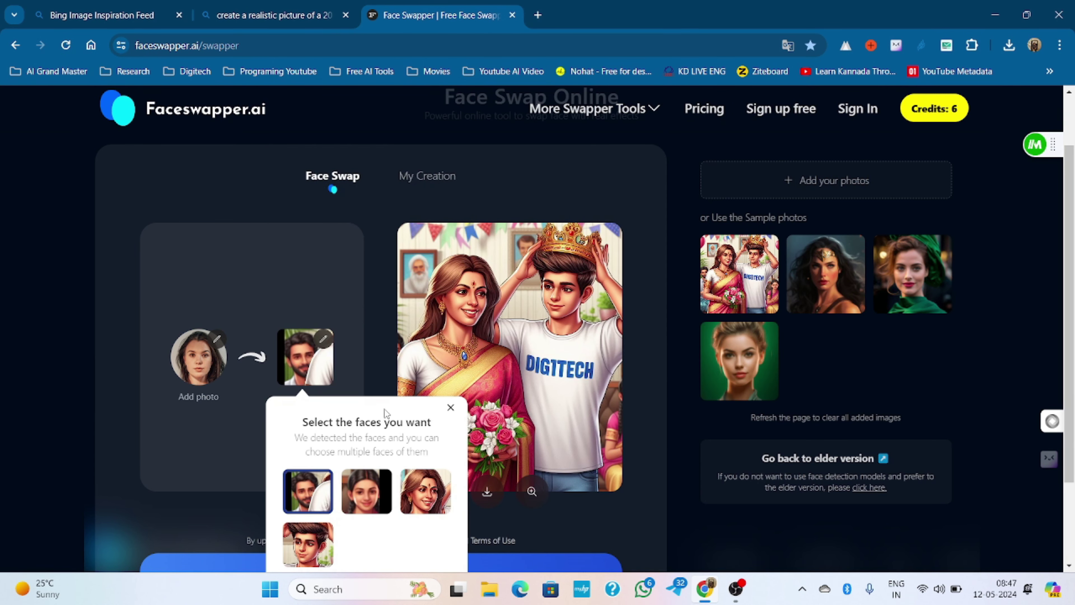
{"action": "left_click_drag", "start_coordinate": [385, 421], "coordinate": [598, 409]}
Add the mother's face to the chosen target faces and confirm the selection.
{"action": "left_click", "coordinate": [625, 433]}
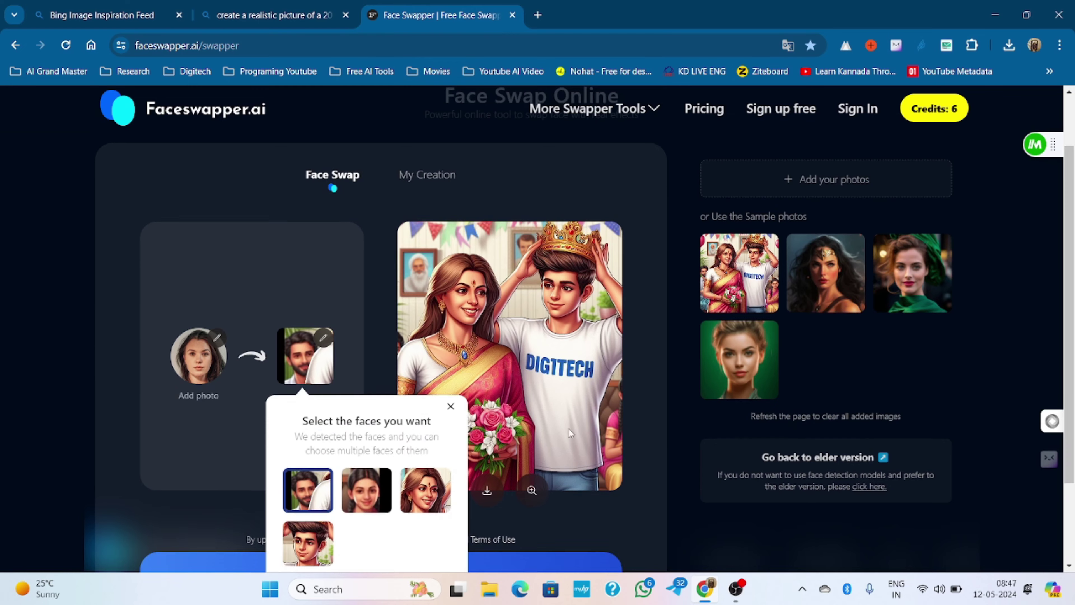
{"action": "scroll", "coordinate": [568, 429], "scroll_direction": "down", "scroll_amount": 2}
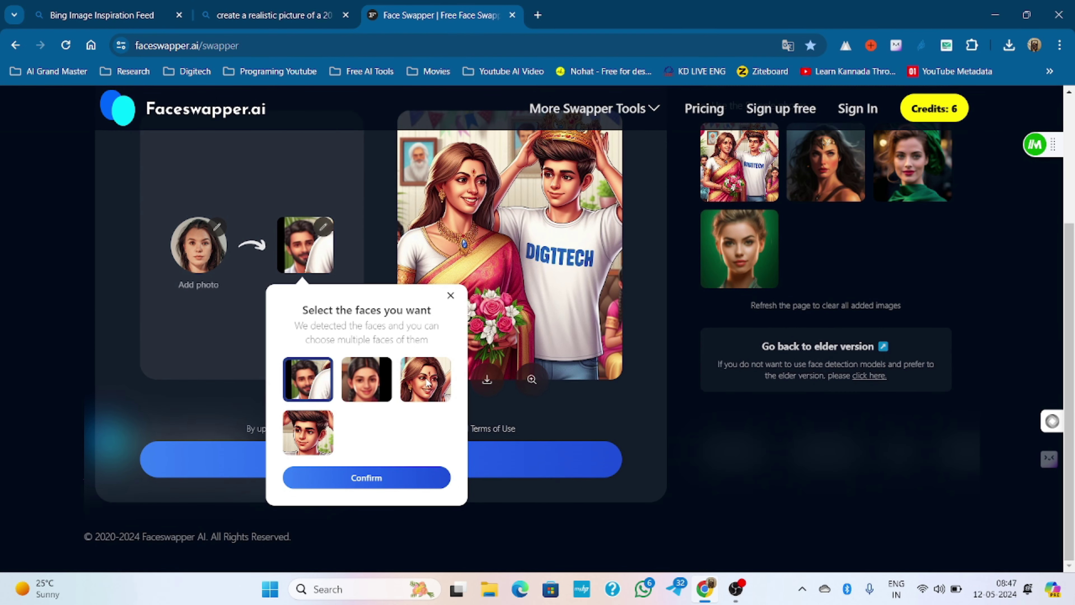
{"action": "left_click", "coordinate": [428, 387]}
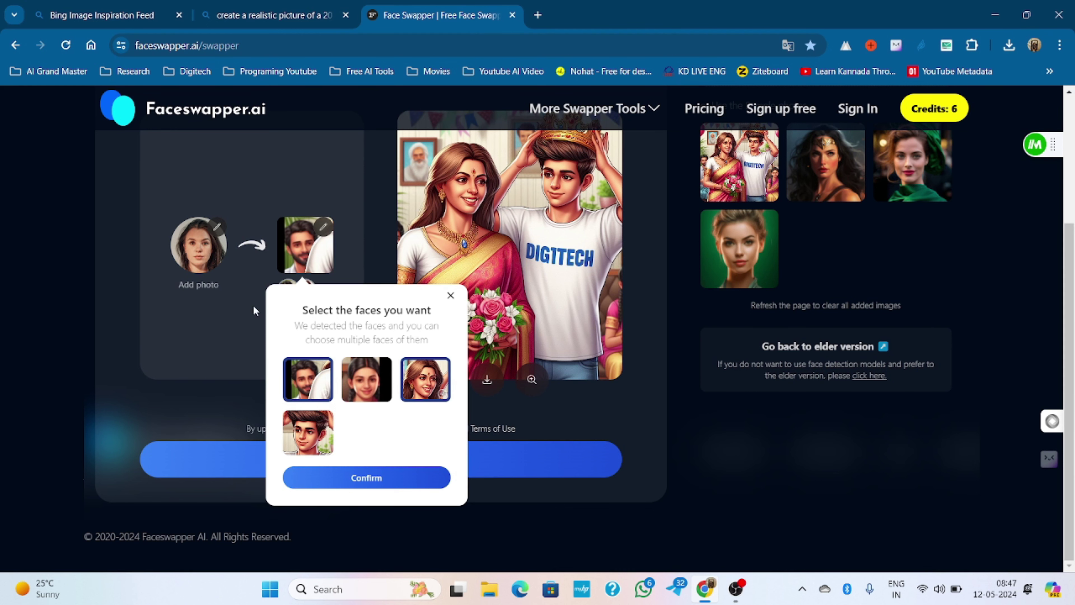
{"action": "left_click", "coordinate": [362, 486]}
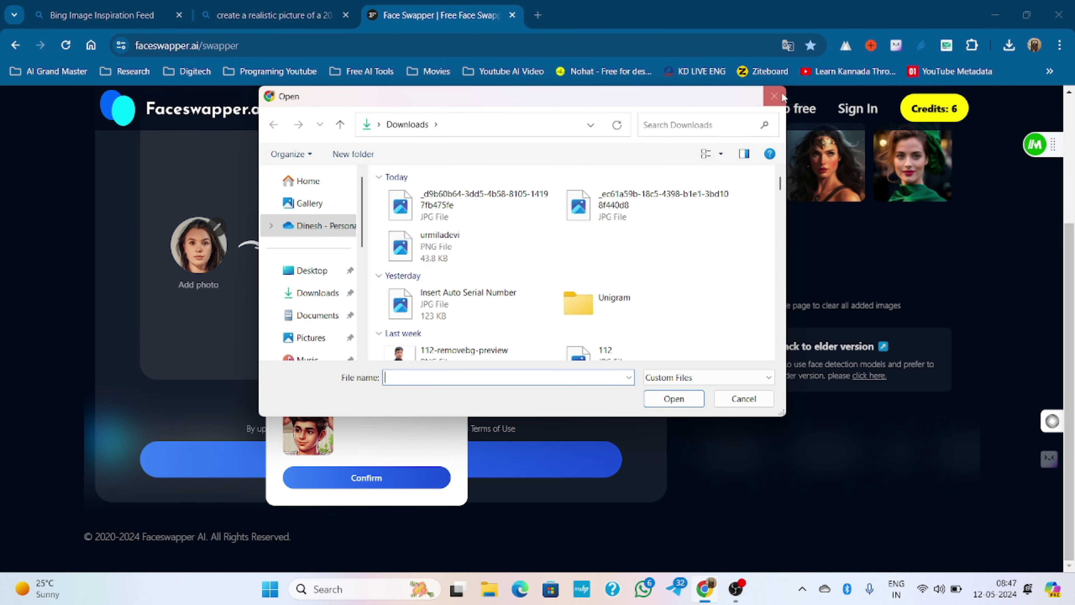
{"action": "key", "text": "Escape"}
{"action": "left_click", "coordinate": [402, 478]}
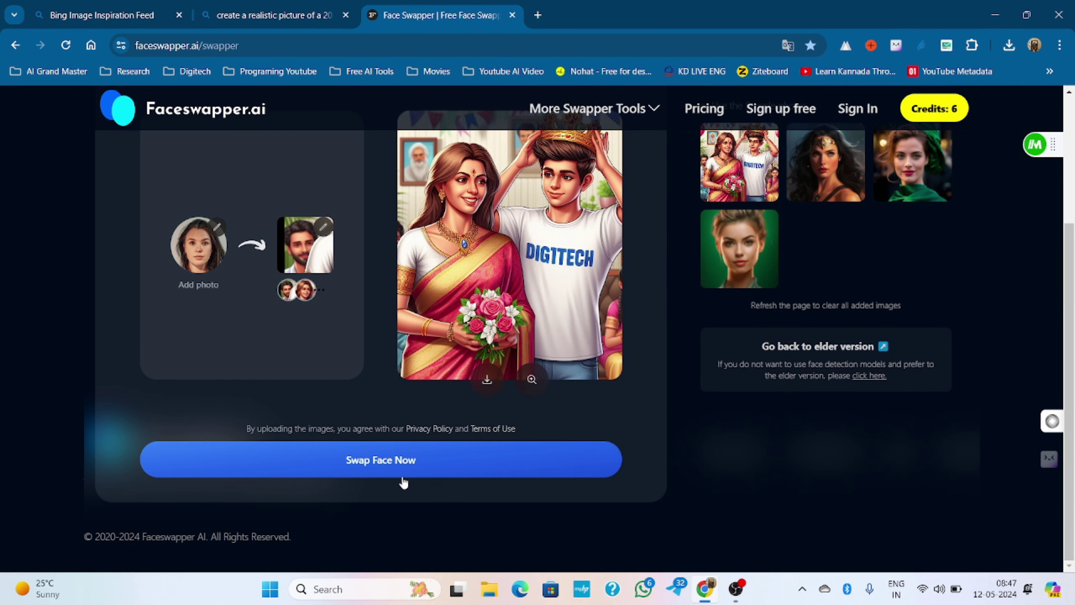
Set the source face, first the elderly woman's photo, then replace it with the man's photo.
{"action": "left_click", "coordinate": [208, 231]}
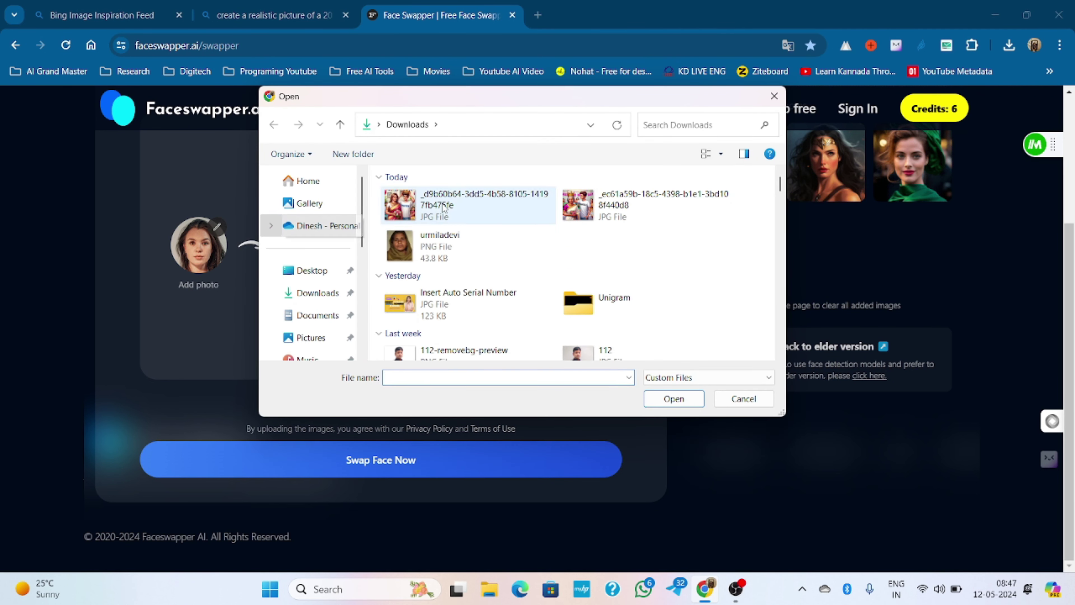
{"action": "double_click", "coordinate": [409, 253]}
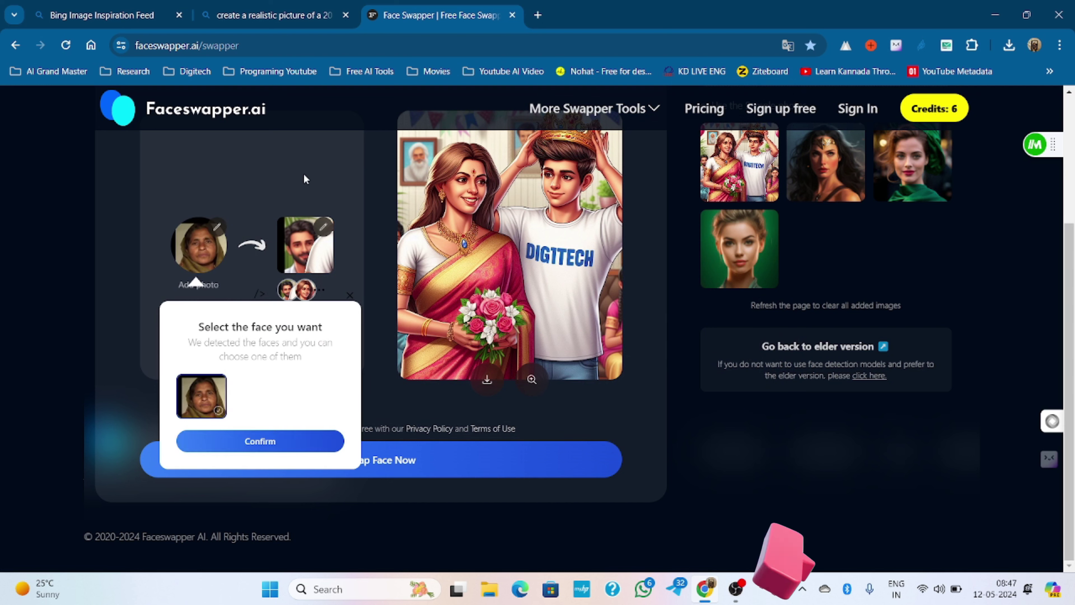
{"action": "left_click", "coordinate": [259, 442]}
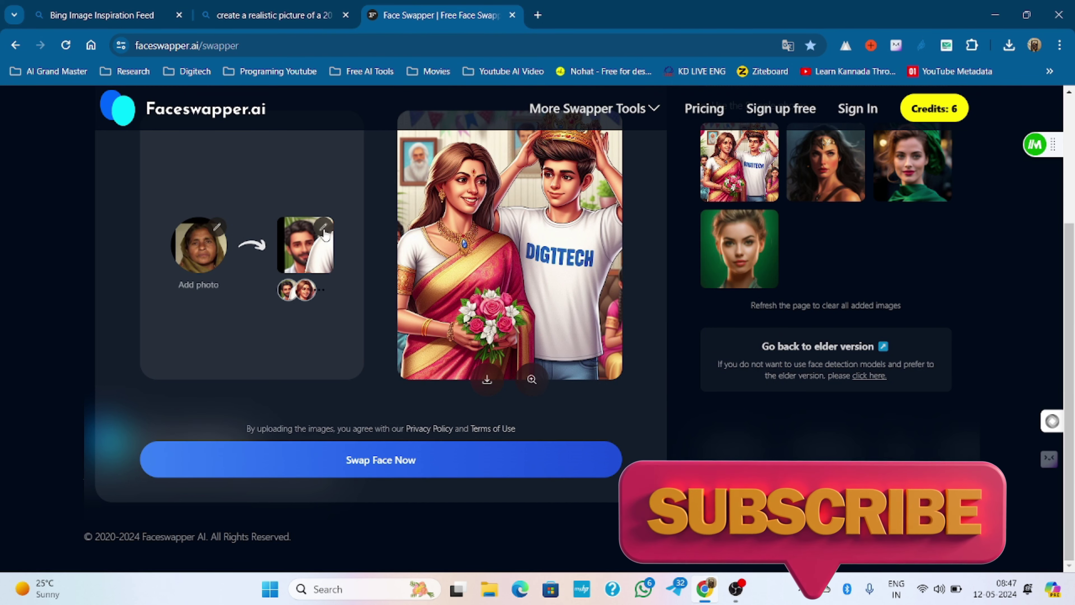
{"action": "left_click", "coordinate": [297, 295]}
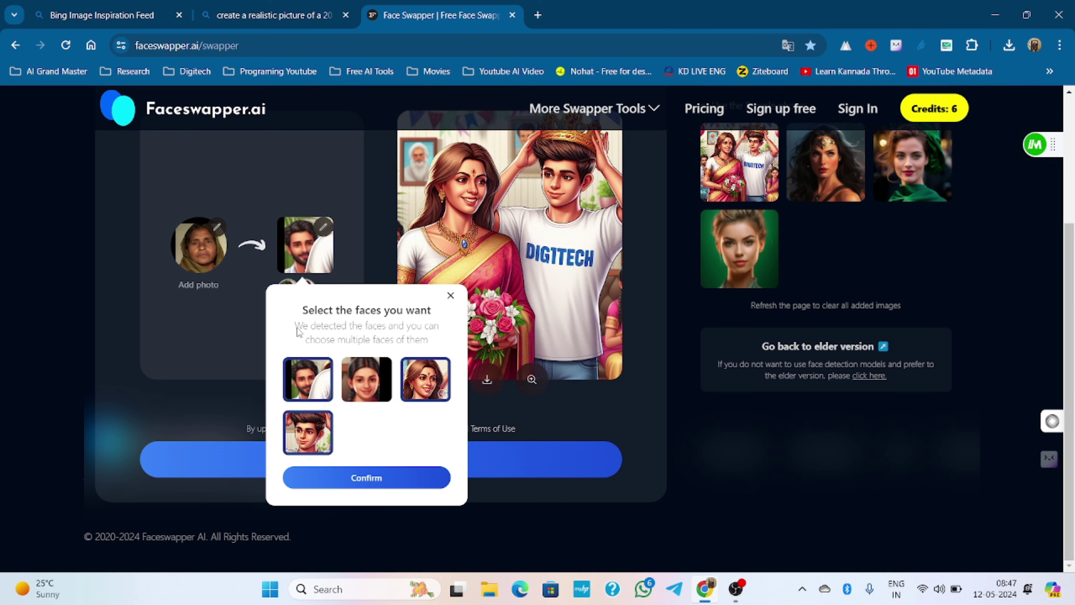
{"action": "left_click", "coordinate": [390, 484]}
{"action": "left_click", "coordinate": [218, 228]}
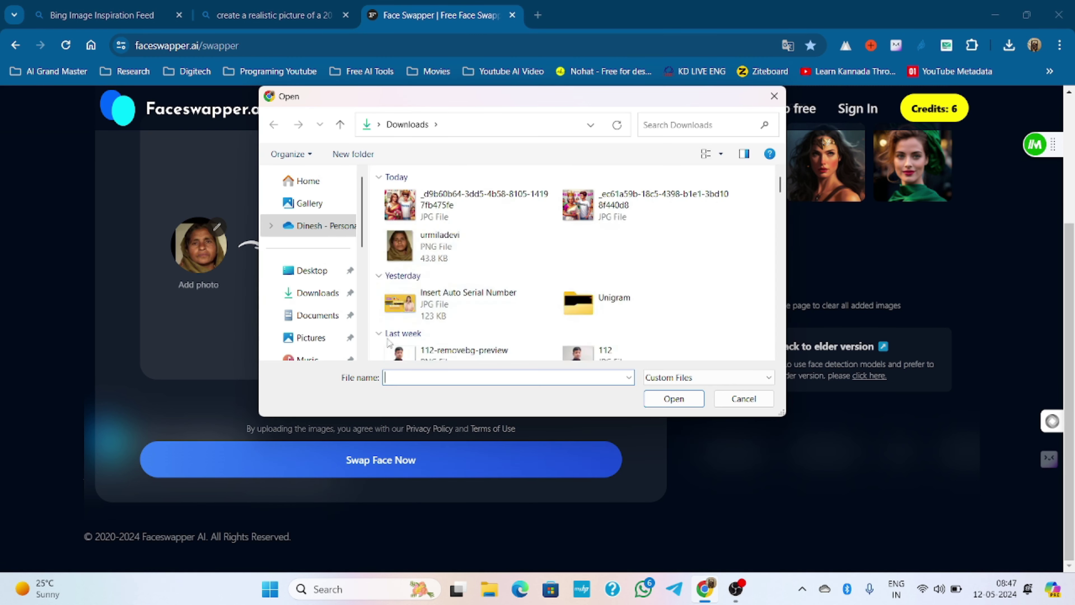
{"action": "double_click", "coordinate": [466, 270]}
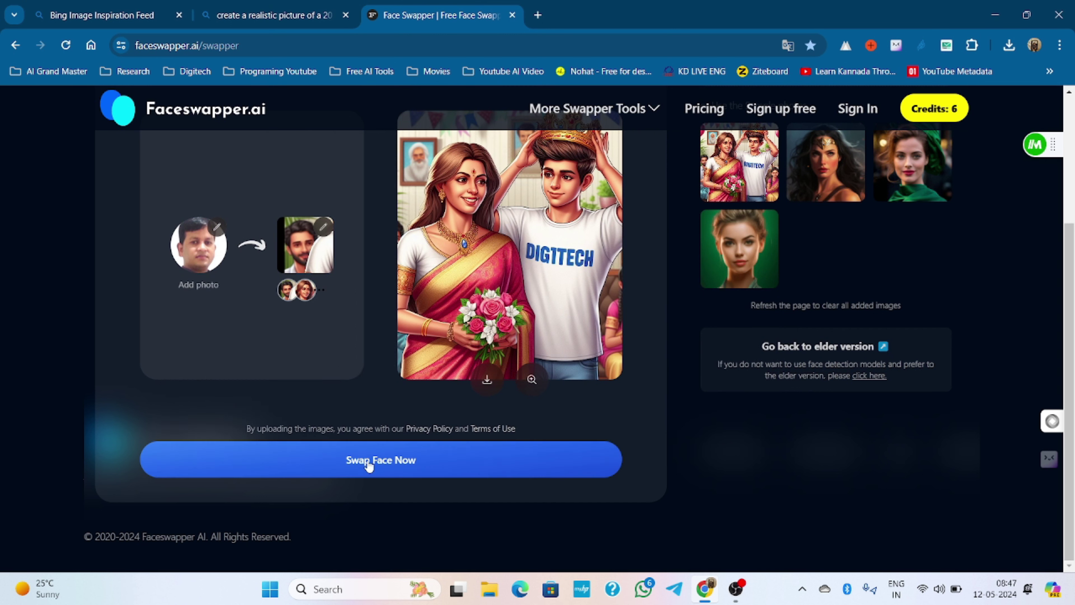
Run the face swap on the DIGITECH image, reducing credits from 6 to 5.
{"action": "left_click", "coordinate": [398, 462]}
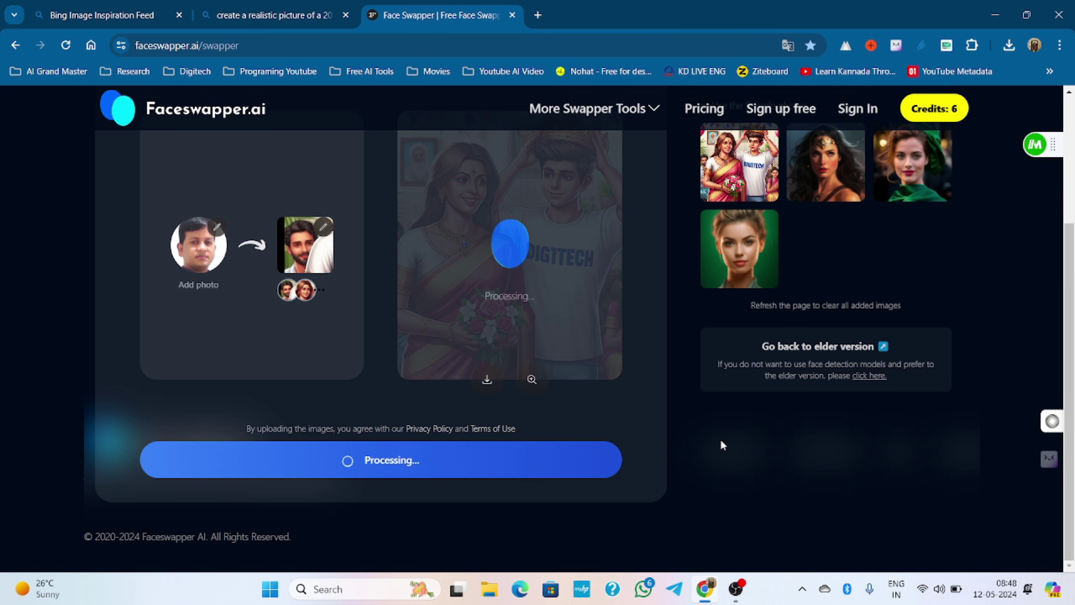
{"action": "scroll", "coordinate": [720, 438], "scroll_direction": "up", "scroll_amount": 2}
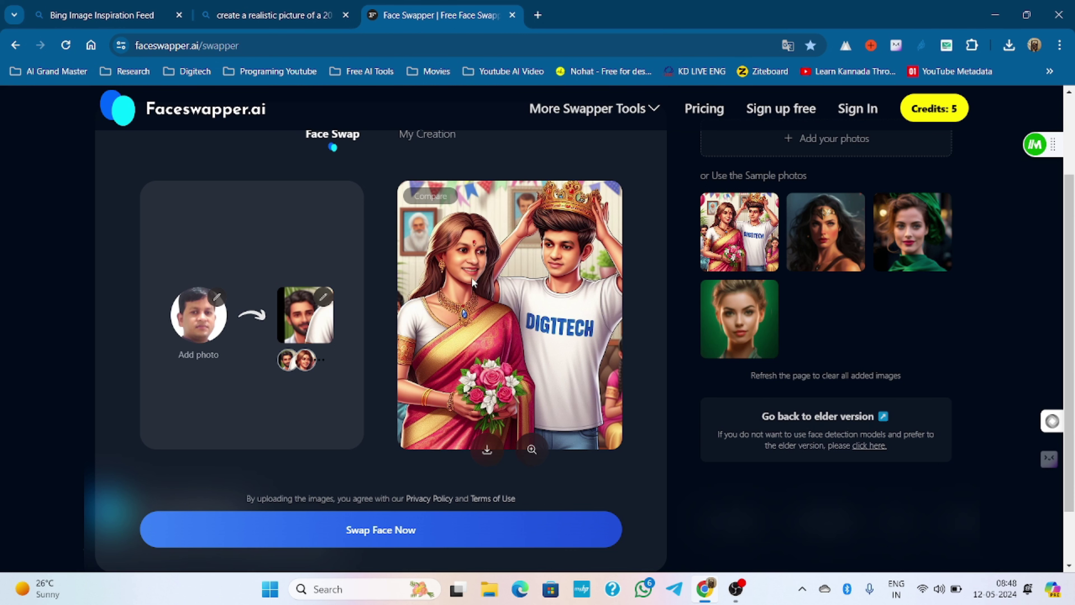
{"action": "left_click", "coordinate": [217, 299]}
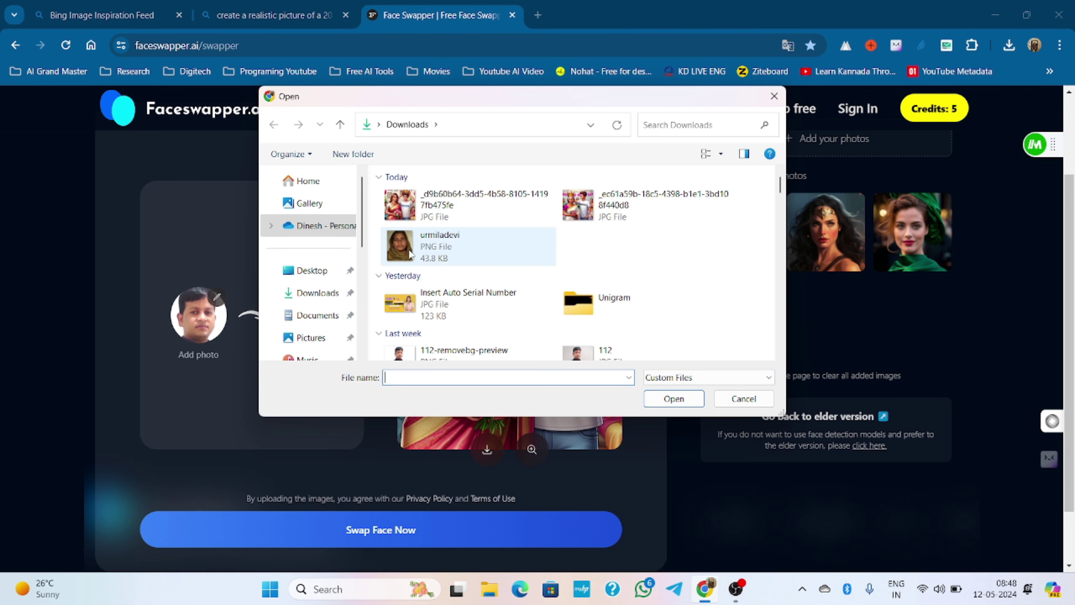
{"action": "left_click", "coordinate": [397, 248]}
{"action": "left_click", "coordinate": [674, 400]}
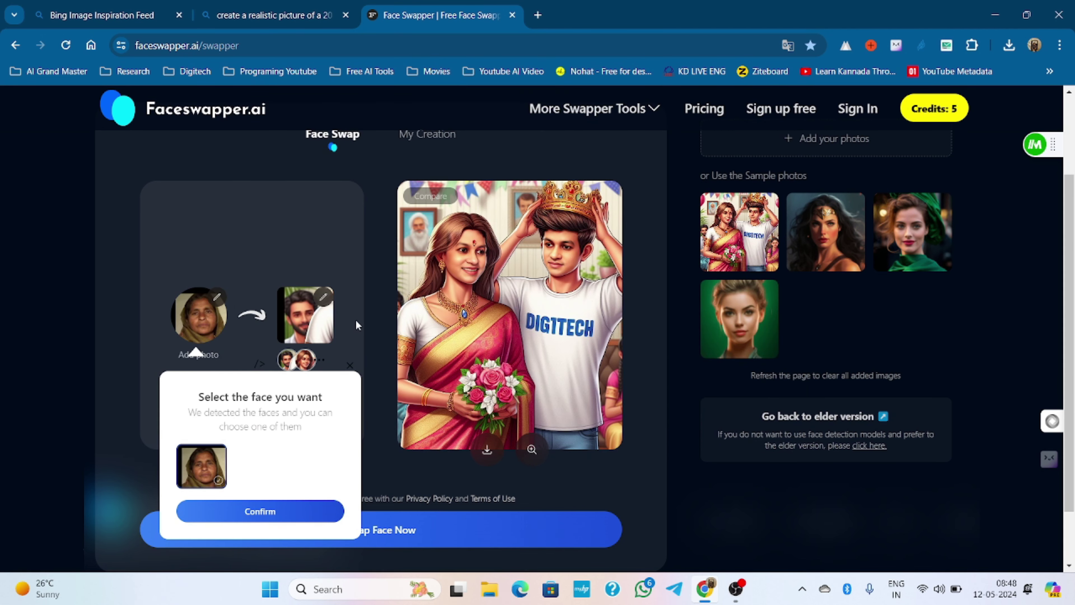
{"action": "left_click", "coordinate": [305, 511]}
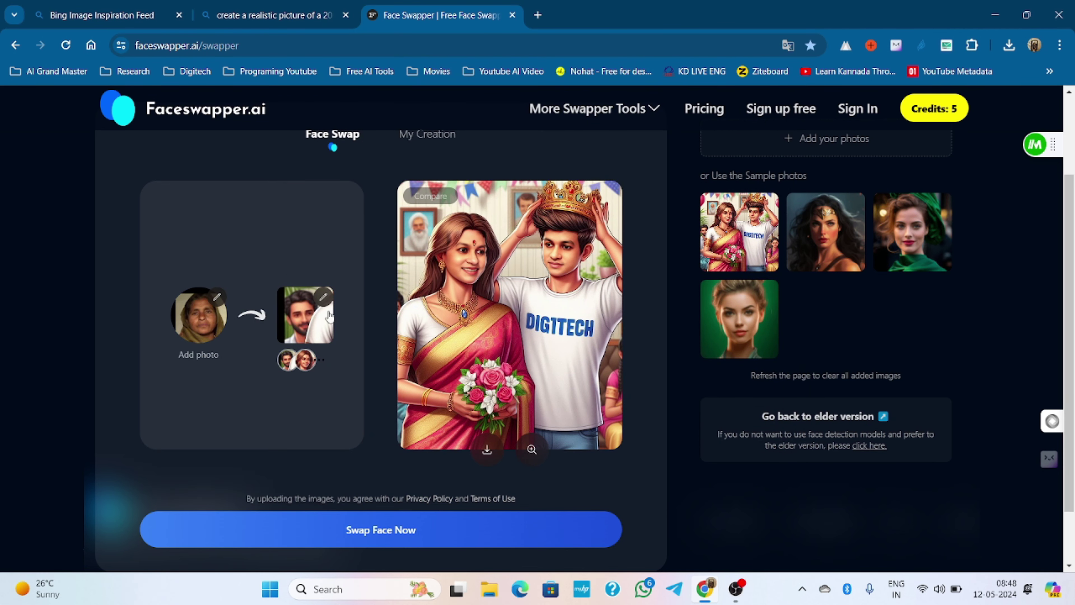
{"action": "left_click", "coordinate": [324, 302]}
{"action": "double_click", "coordinate": [333, 371]}
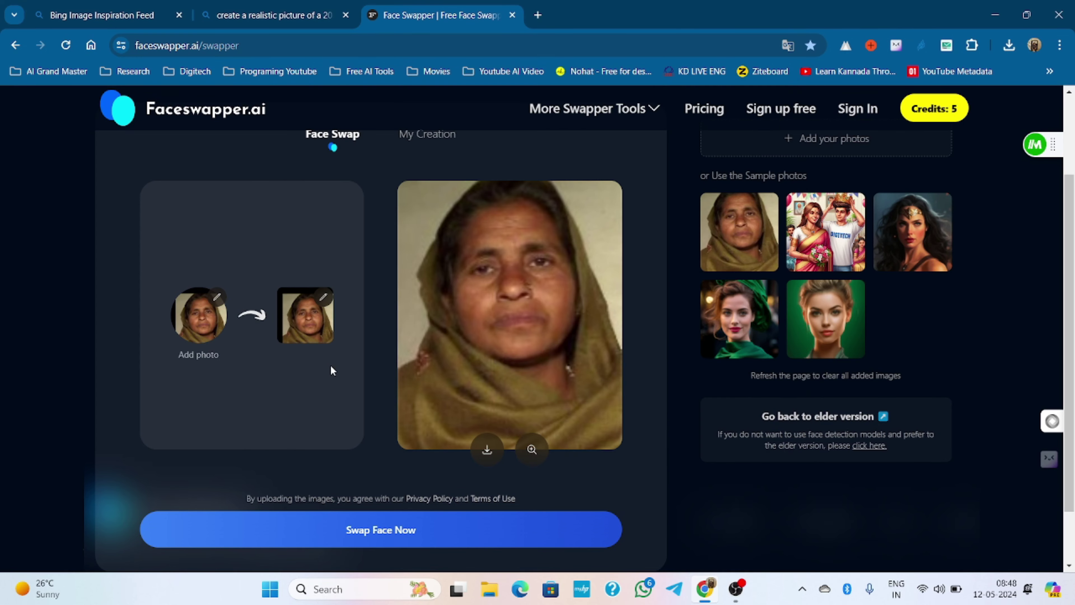
{"action": "left_click", "coordinate": [106, 102]}
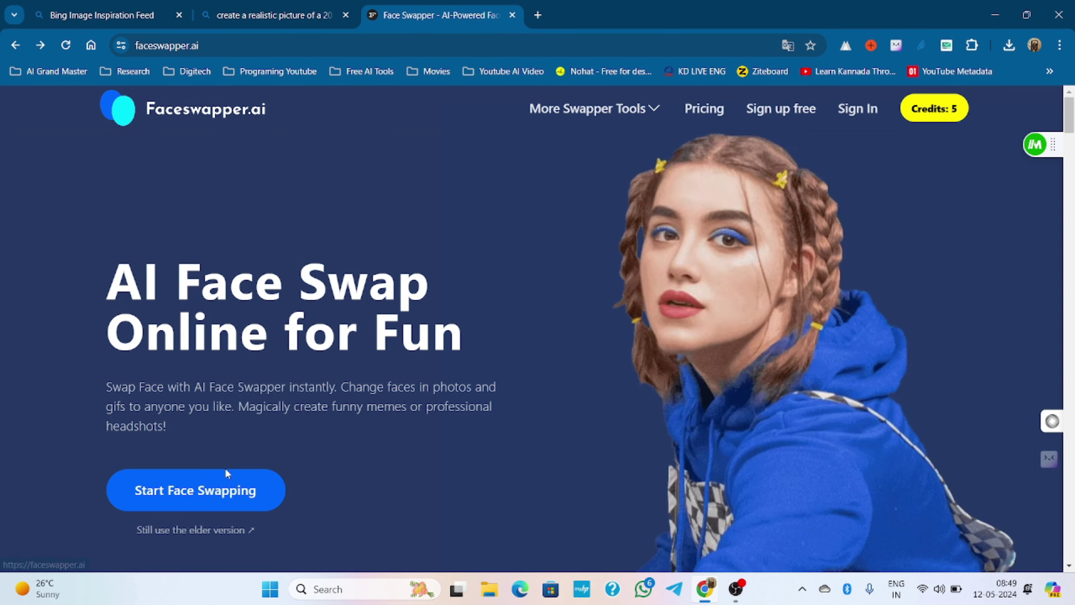
Load the Mother's Day image as target and select only the boy's face.
{"action": "left_click", "coordinate": [244, 498]}
{"action": "scroll", "coordinate": [677, 372], "scroll_direction": "down", "scroll_amount": 1}
{"action": "scroll", "coordinate": [631, 353], "scroll_direction": "down", "scroll_amount": 1}
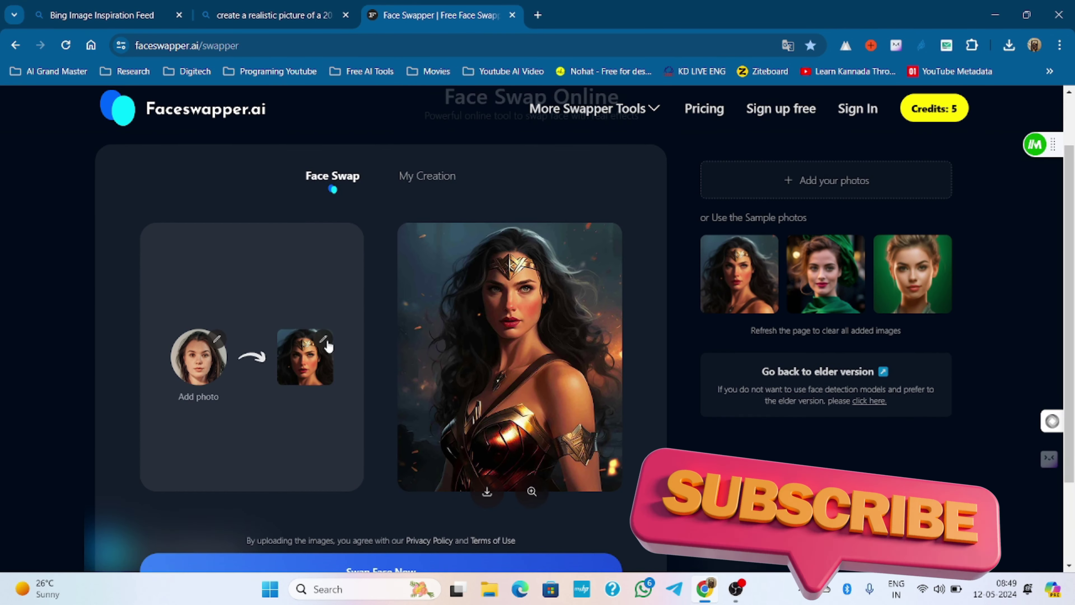
{"action": "left_click", "coordinate": [216, 339]}
{"action": "double_click", "coordinate": [409, 208]}
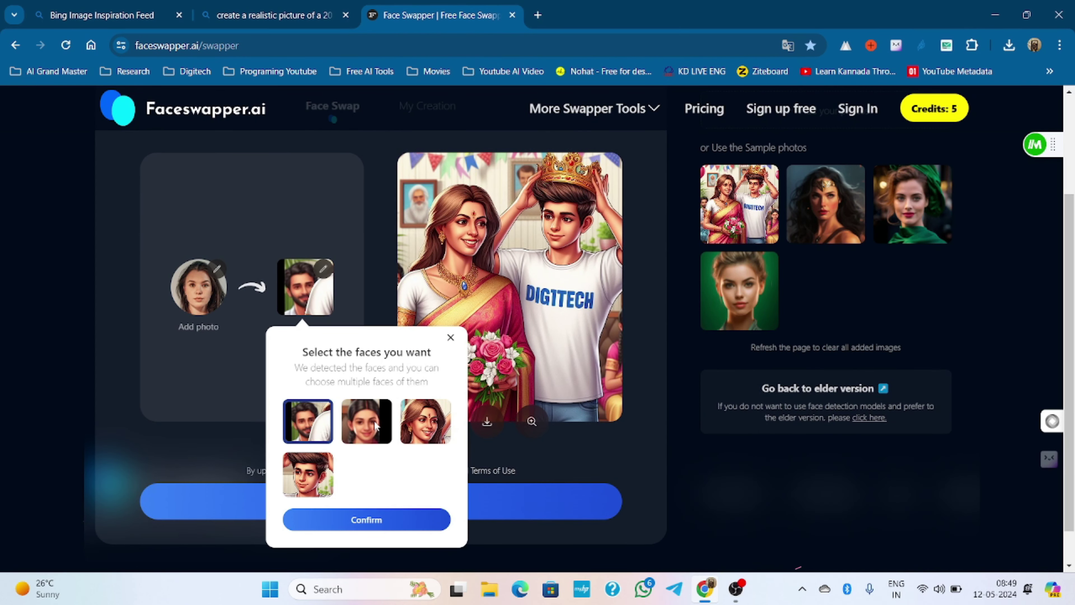
{"action": "left_click", "coordinate": [311, 478]}
{"action": "left_click", "coordinate": [324, 420]}
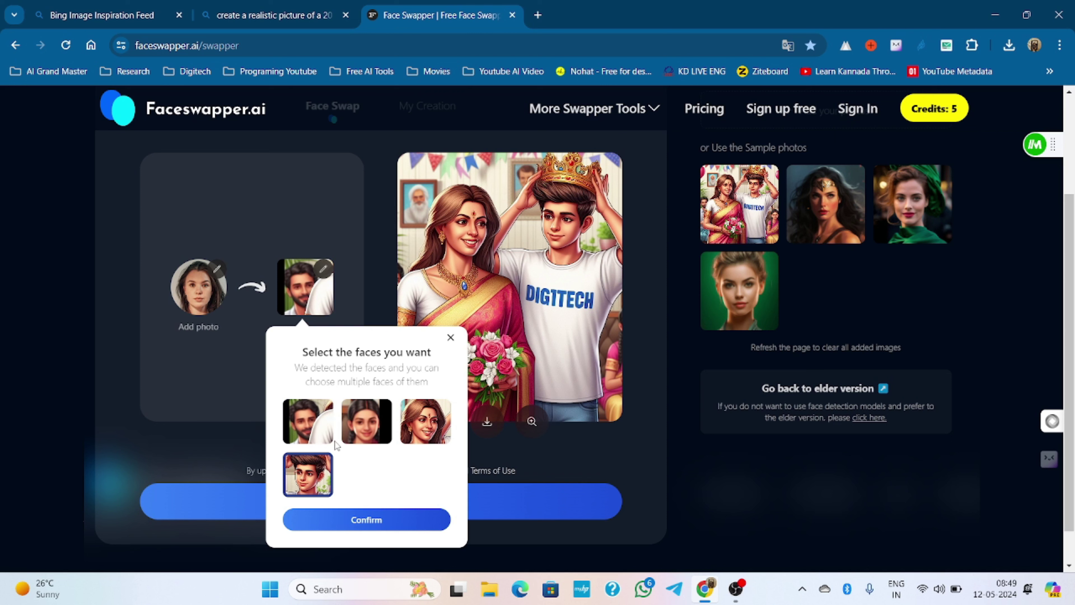
{"action": "left_click", "coordinate": [405, 525]}
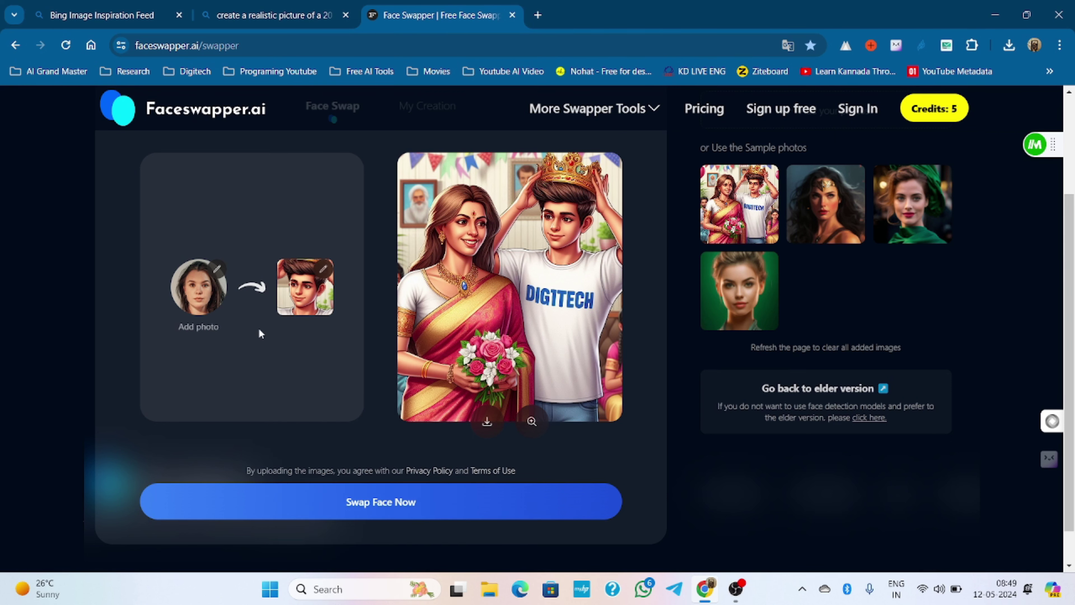
Swap in the man's photo as source and download the result as dGhWRQ40.jpg.
{"action": "left_click", "coordinate": [220, 284]}
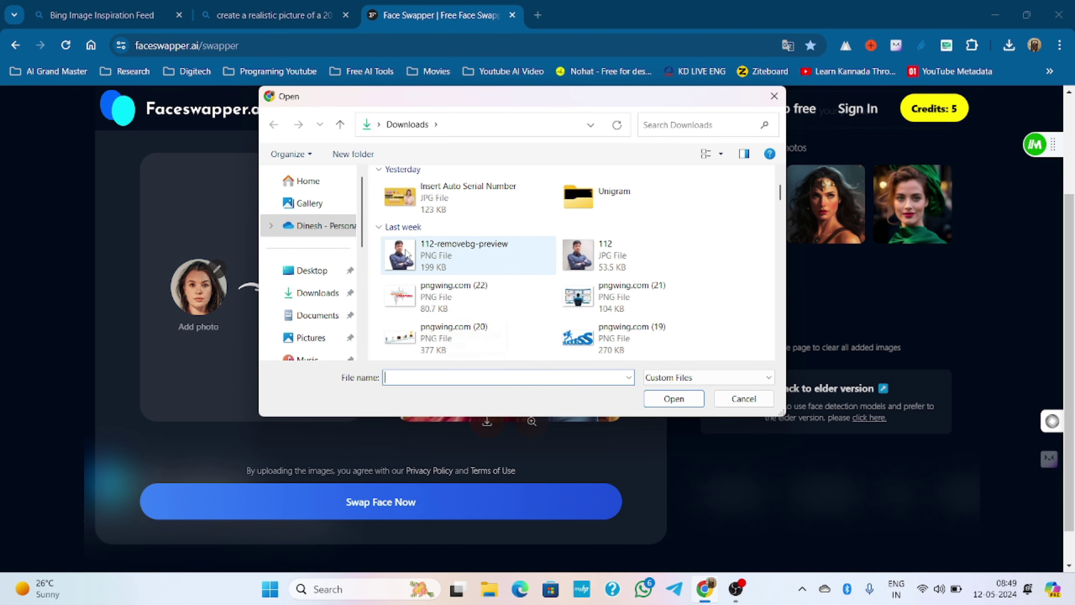
{"action": "key", "text": "Escape"}
{"action": "left_click", "coordinate": [466, 499]}
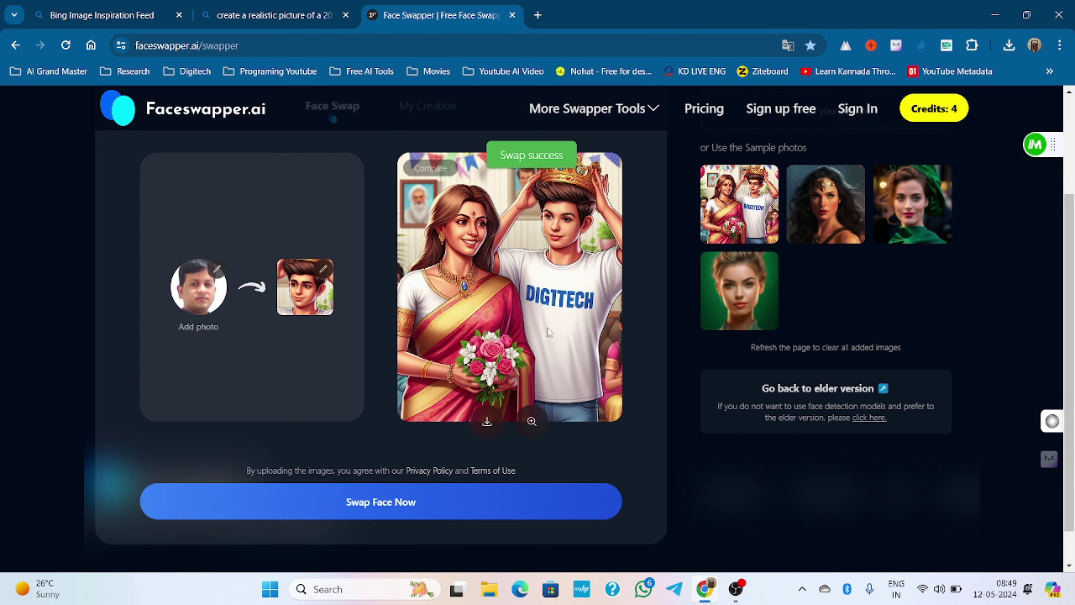
{"action": "left_click", "coordinate": [487, 421]}
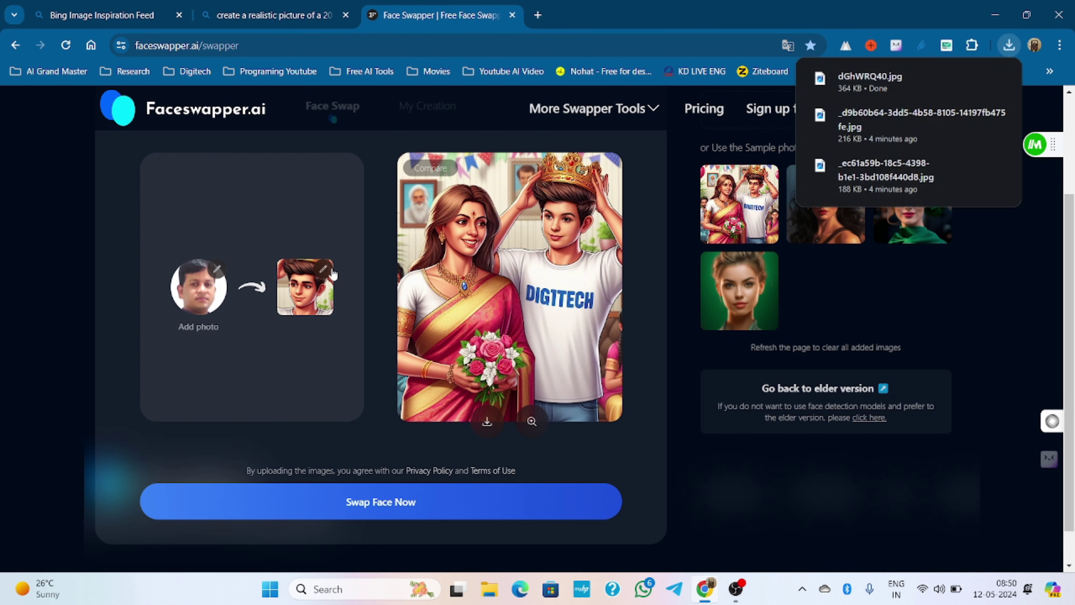
{"action": "left_click", "coordinate": [323, 269]}
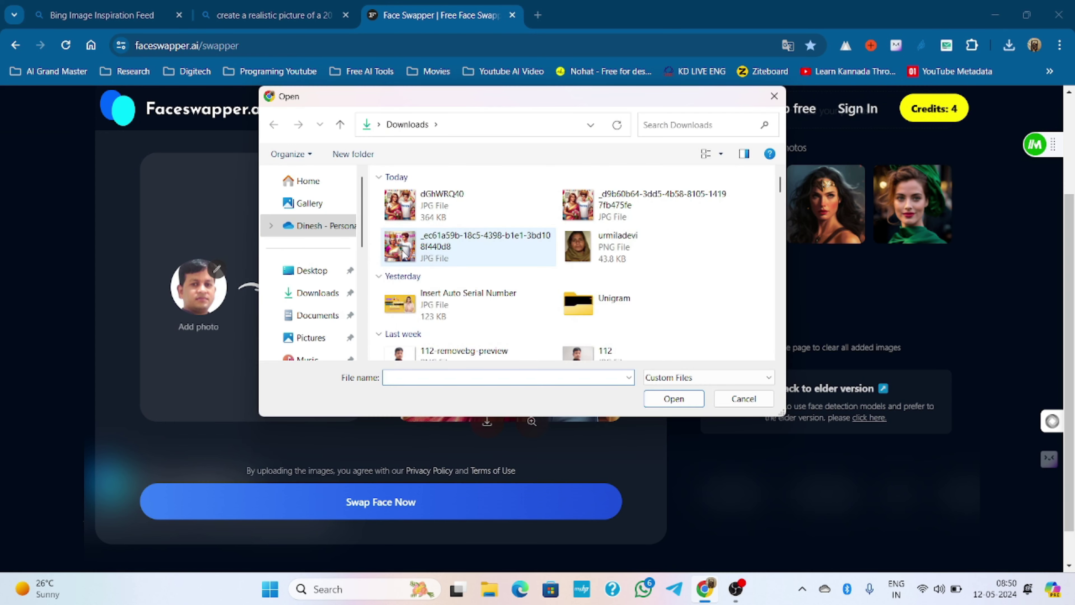
{"action": "double_click", "coordinate": [405, 204]}
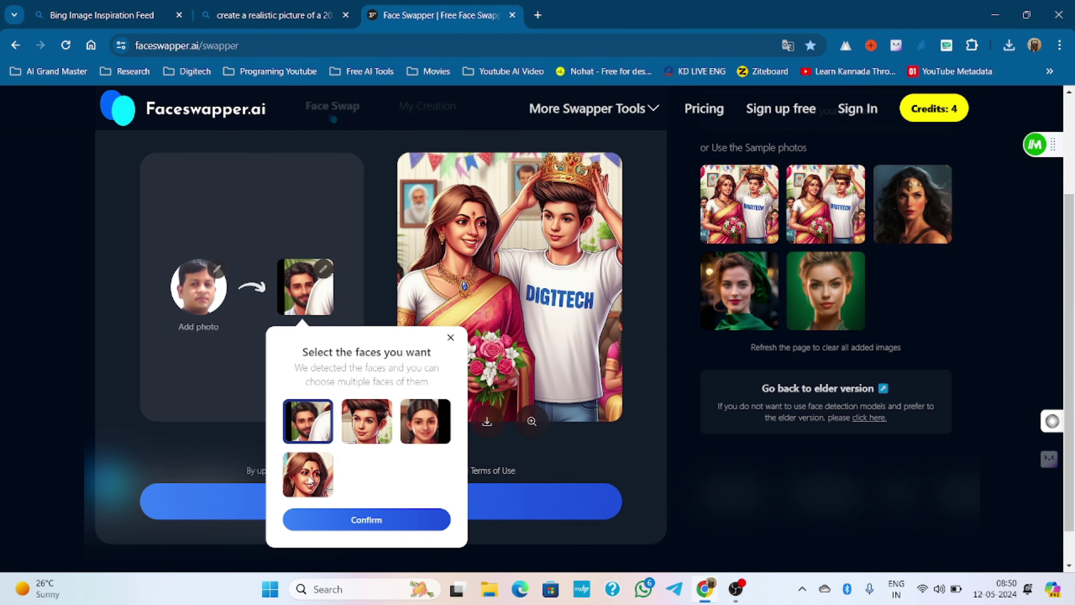
{"action": "left_click", "coordinate": [311, 480]}
{"action": "left_click", "coordinate": [308, 422]}
{"action": "left_click", "coordinate": [217, 269]}
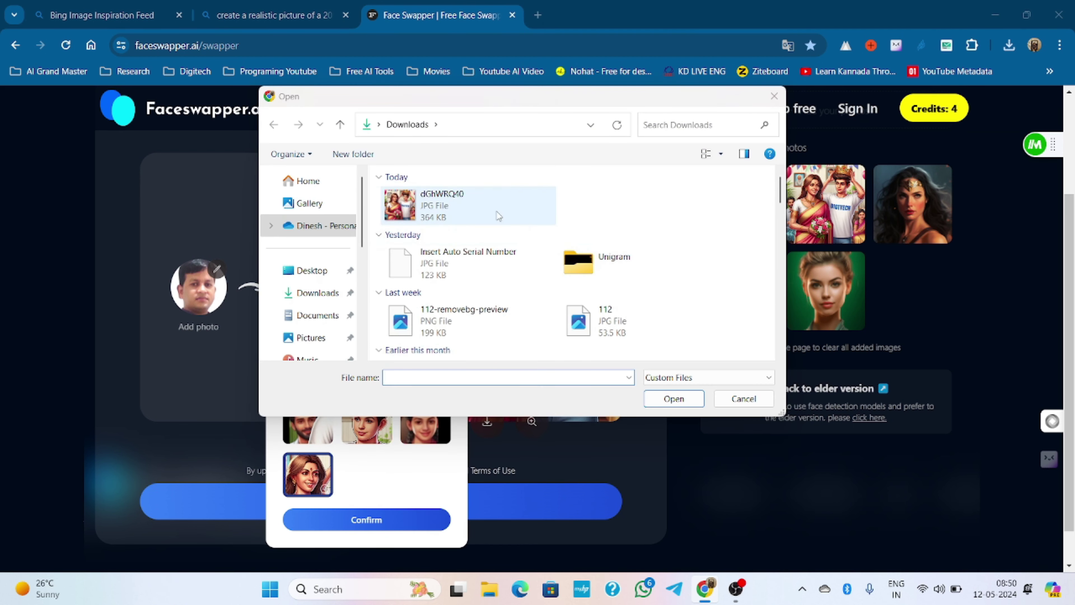
{"action": "double_click", "coordinate": [496, 215]}
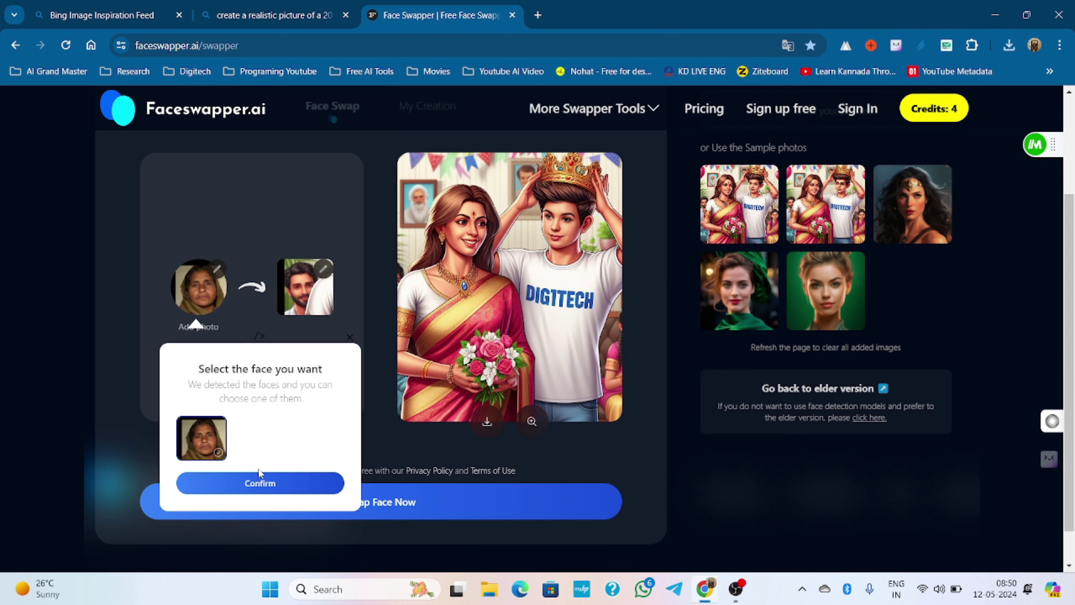
Confirm the mother's face as target and the older woman's face as source, then run Swap Face Now.
{"action": "left_click", "coordinate": [325, 268]}
{"action": "key", "text": "Escape"}
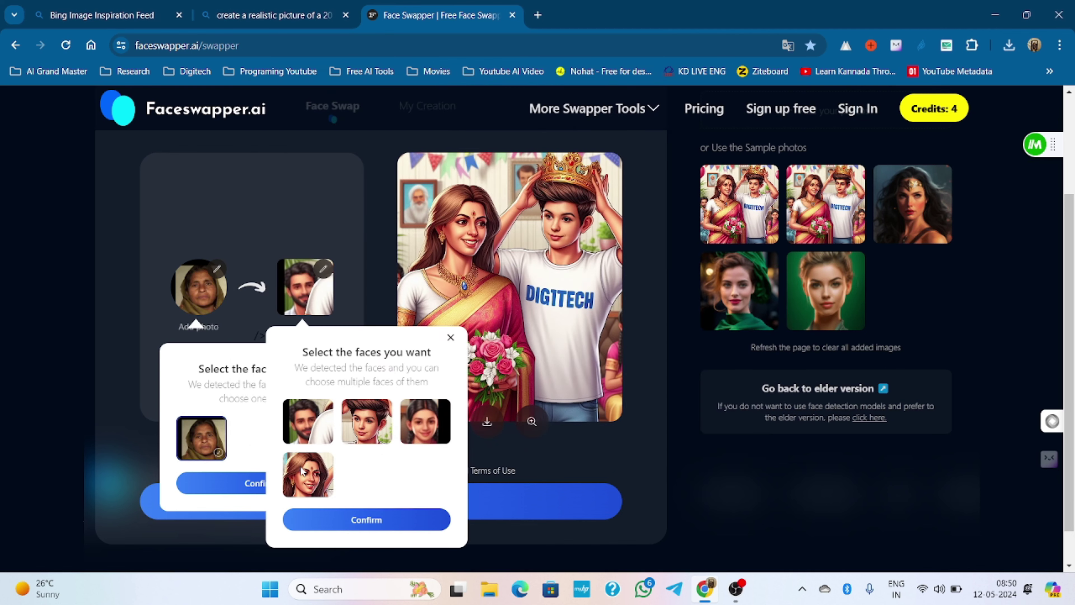
{"action": "left_click", "coordinate": [308, 473]}
{"action": "left_click", "coordinate": [360, 519]}
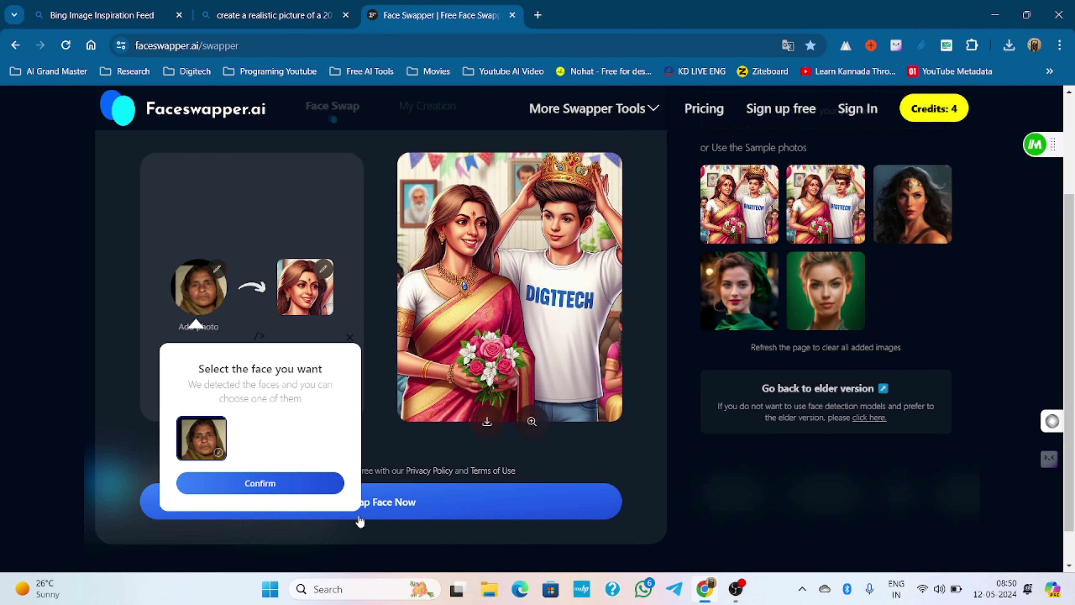
{"action": "left_click", "coordinate": [300, 485]}
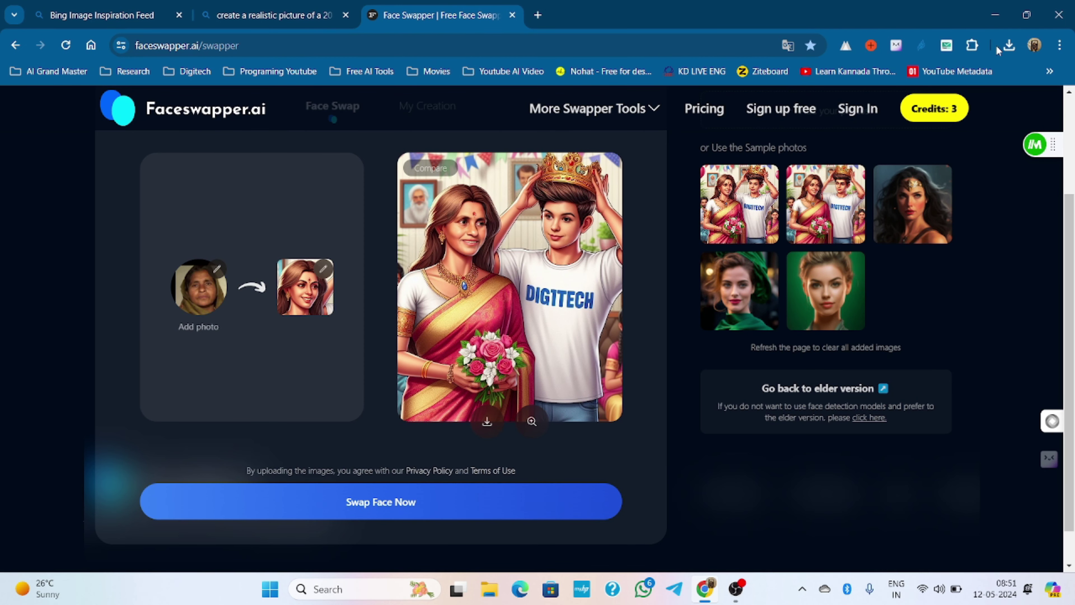
{"action": "left_click", "coordinate": [1008, 45]}
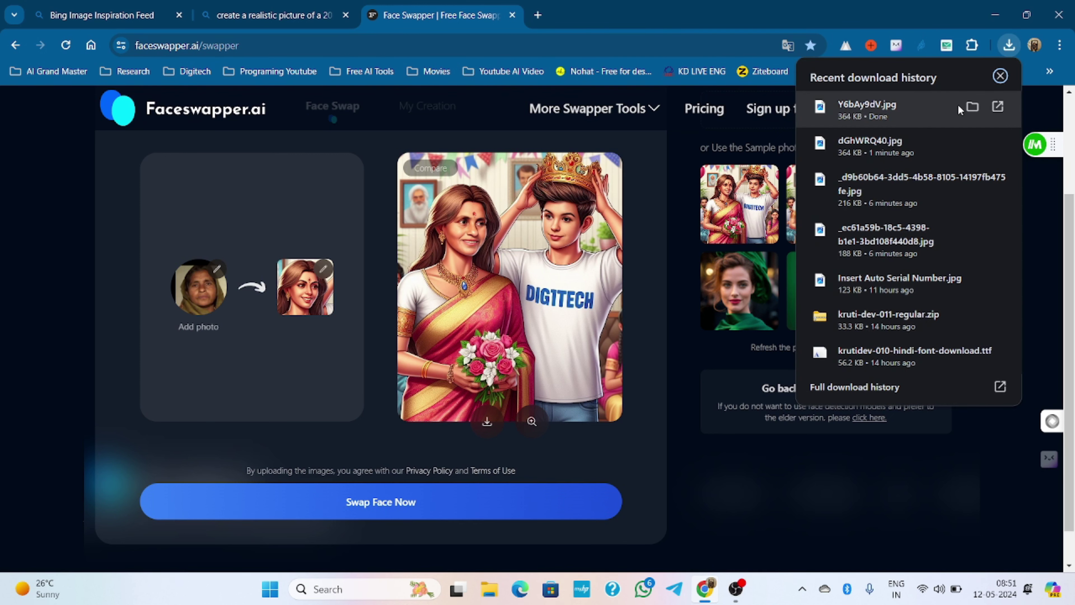
{"action": "left_click", "coordinate": [972, 107]}
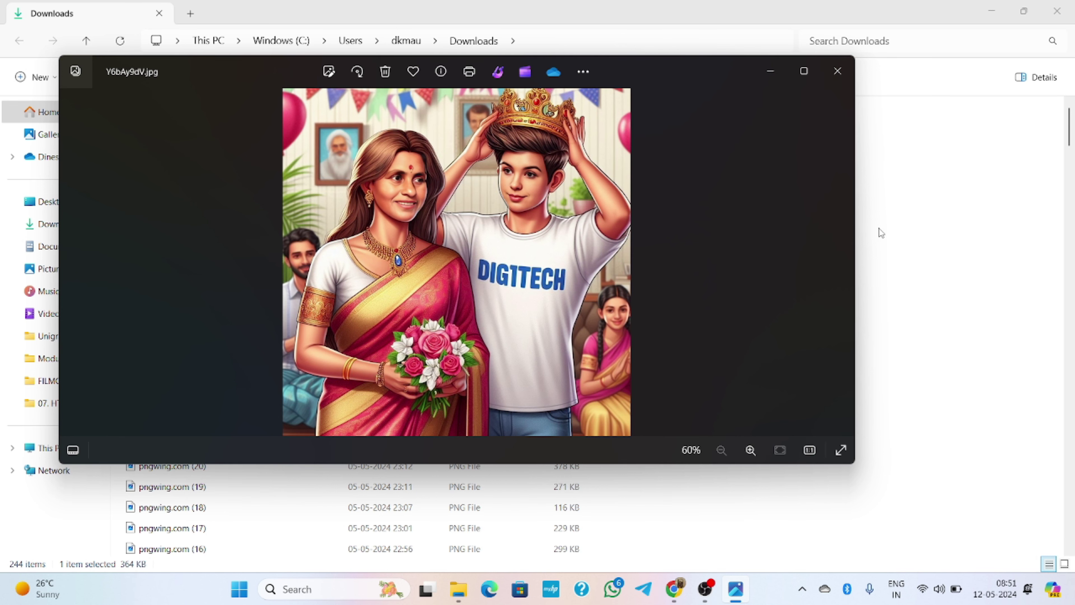
{"action": "left_click", "coordinate": [837, 73]}
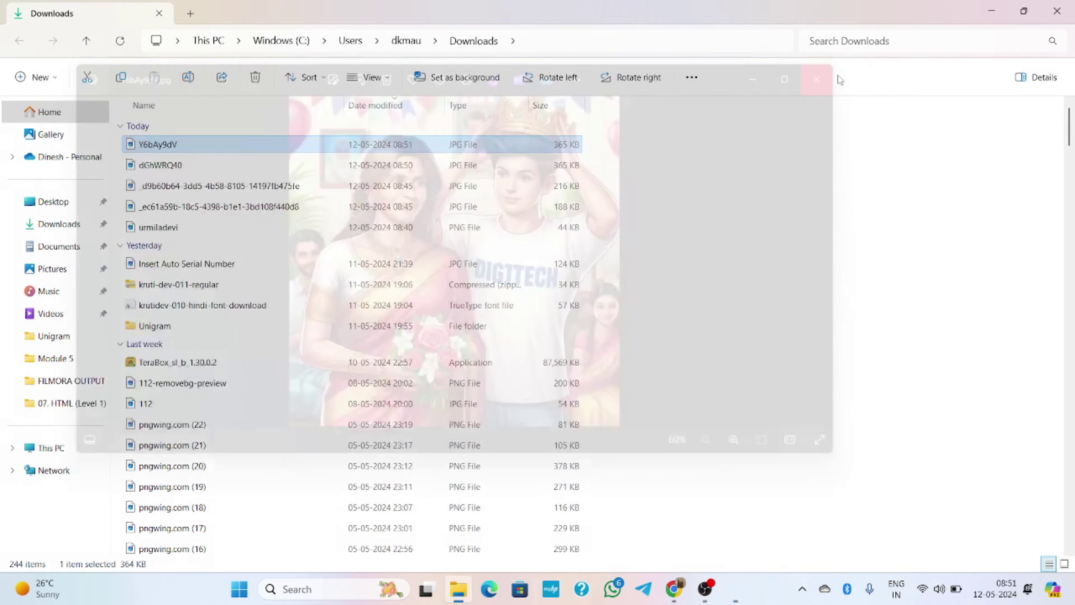
{"action": "left_click", "coordinate": [1056, 11]}
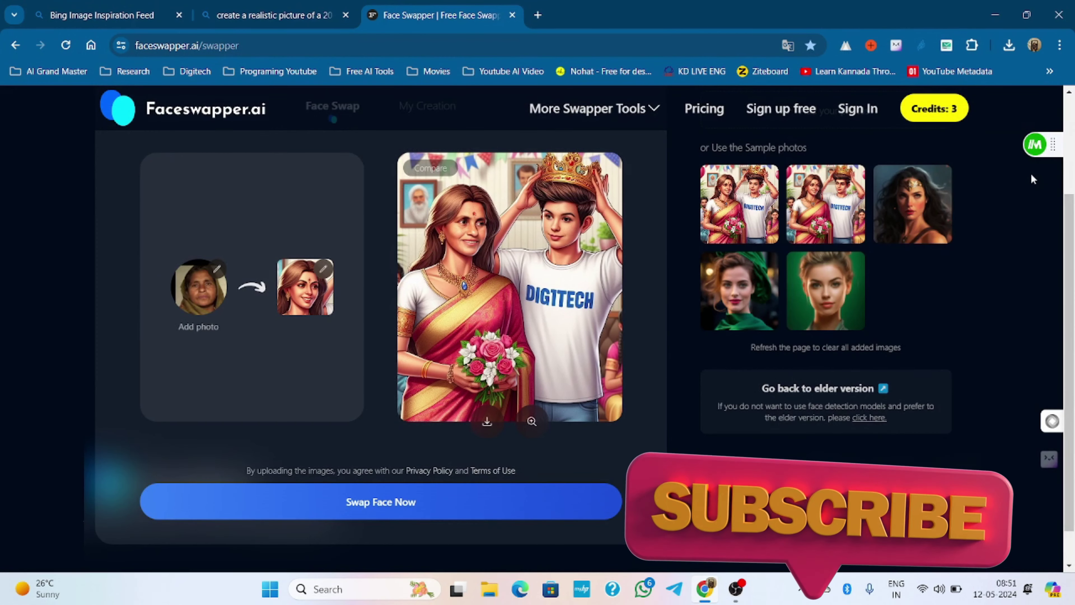